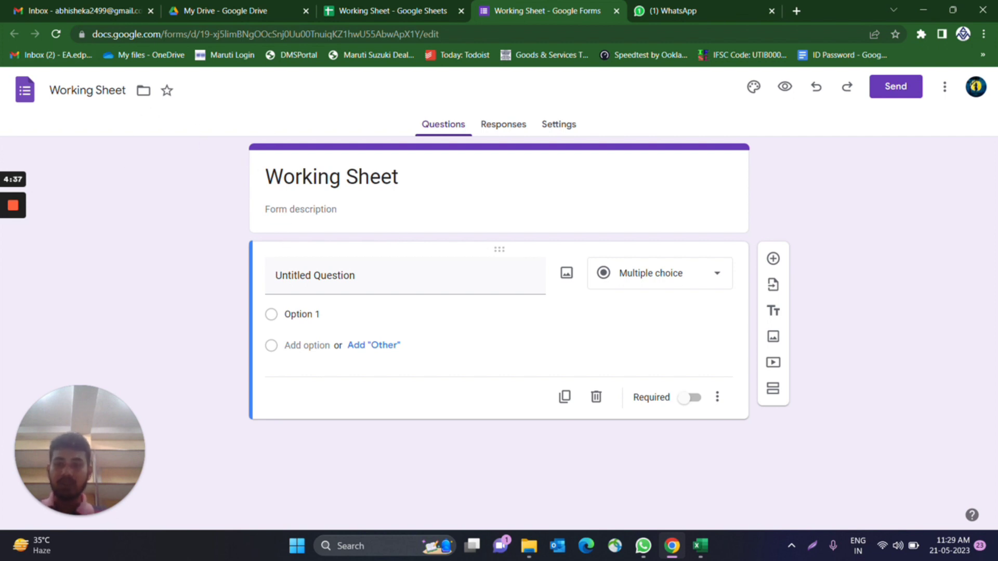
# - Rename the form title to 'Feed Back From'
pyautogui.doubleClick(111, 89)
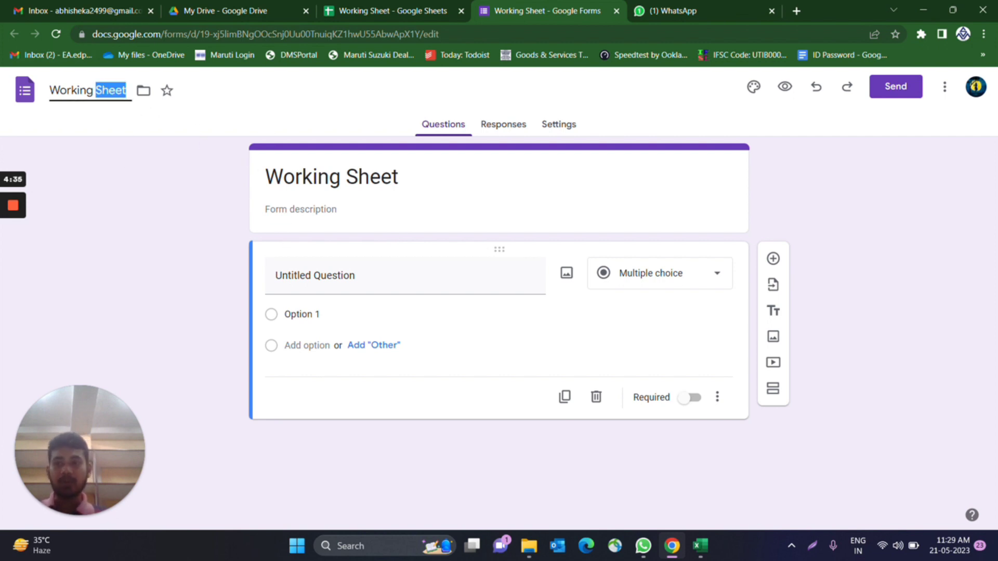
pyautogui.doubleClick(68, 90)
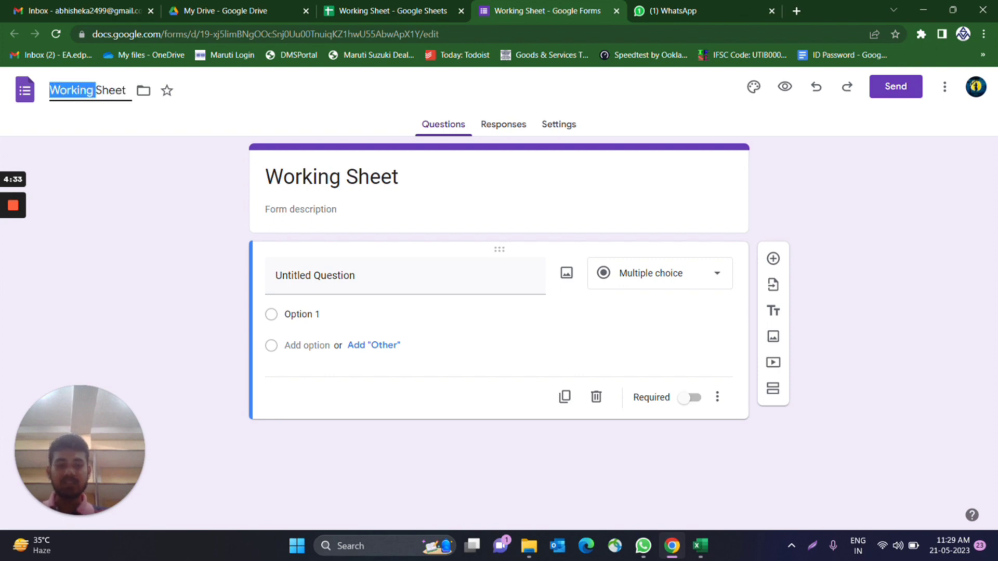
pyautogui.press('Delete')
pyautogui.press('Delete')
pyautogui.press('Delete')
pyautogui.press('Delete')
pyautogui.press('Delete')
pyautogui.press('Delete')
pyautogui.press('Delete')
pyautogui.write('F')
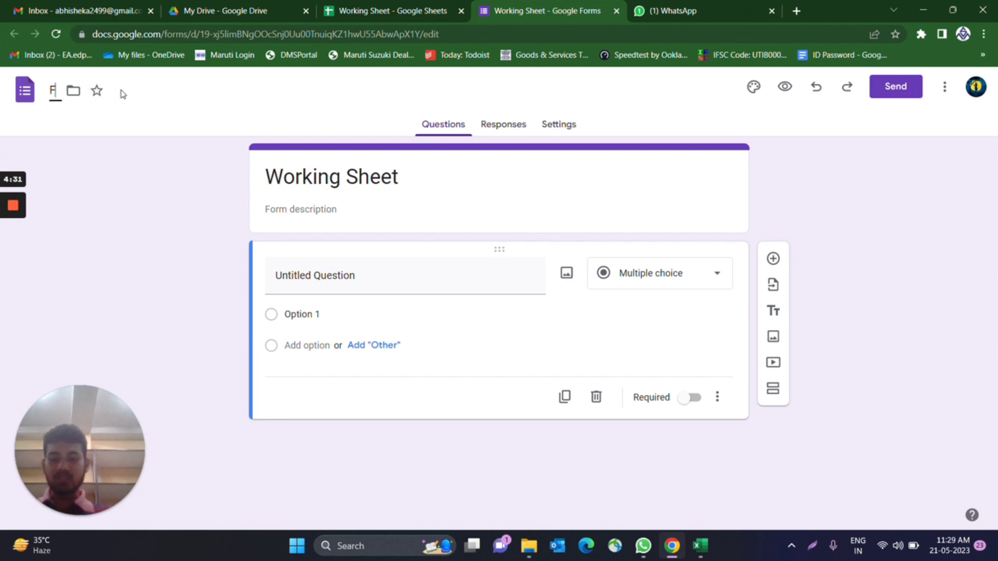
pyautogui.write('eed')
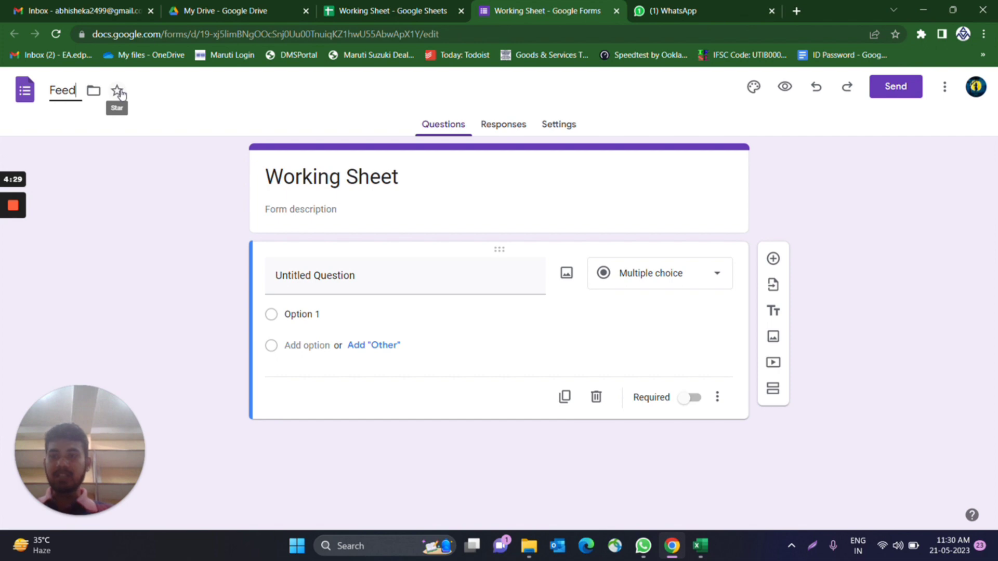
pyautogui.write('Bac F')
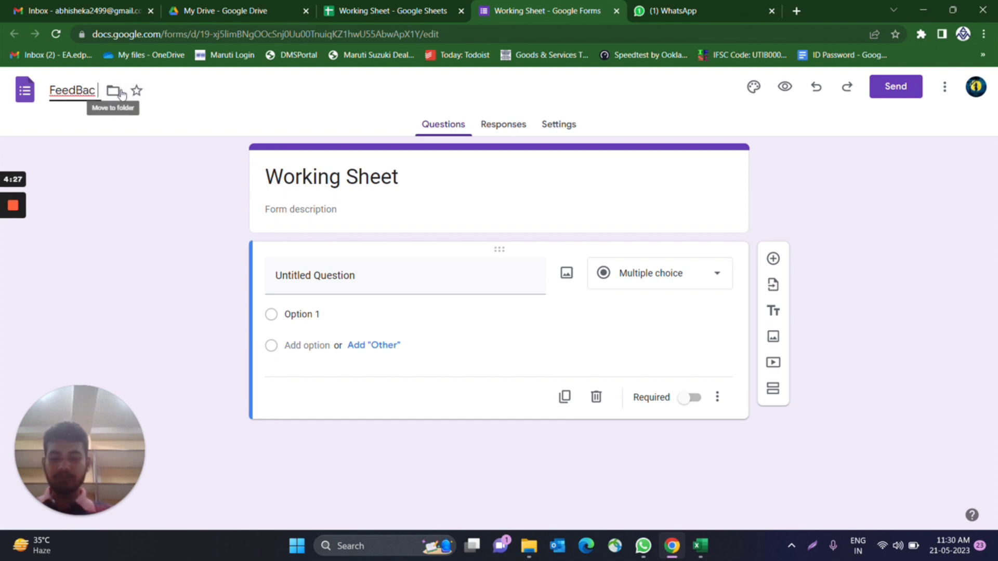
pyautogui.press('BackSpace')
pyautogui.press('BackSpace')
pyautogui.write('k From')
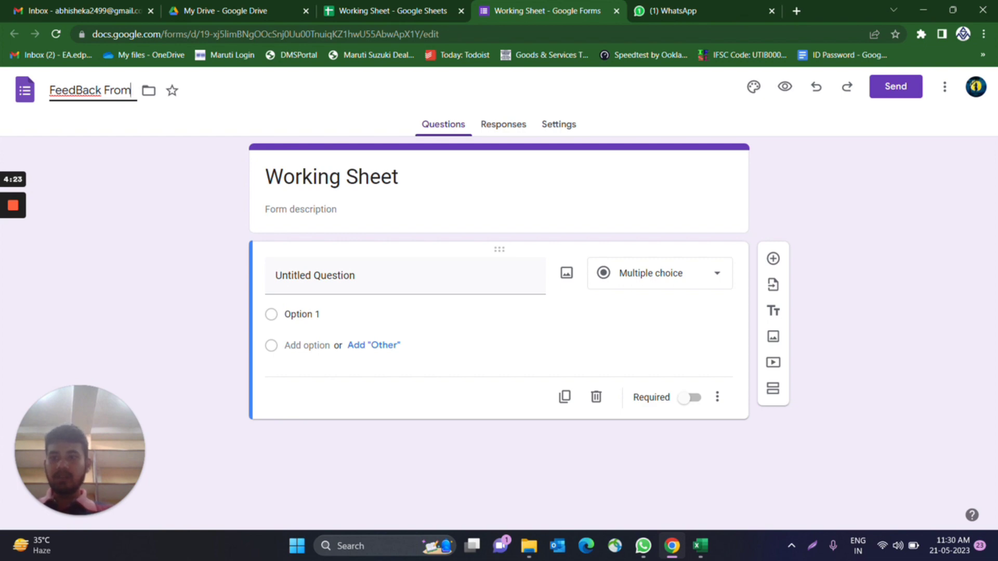
pyautogui.click(195, 117)
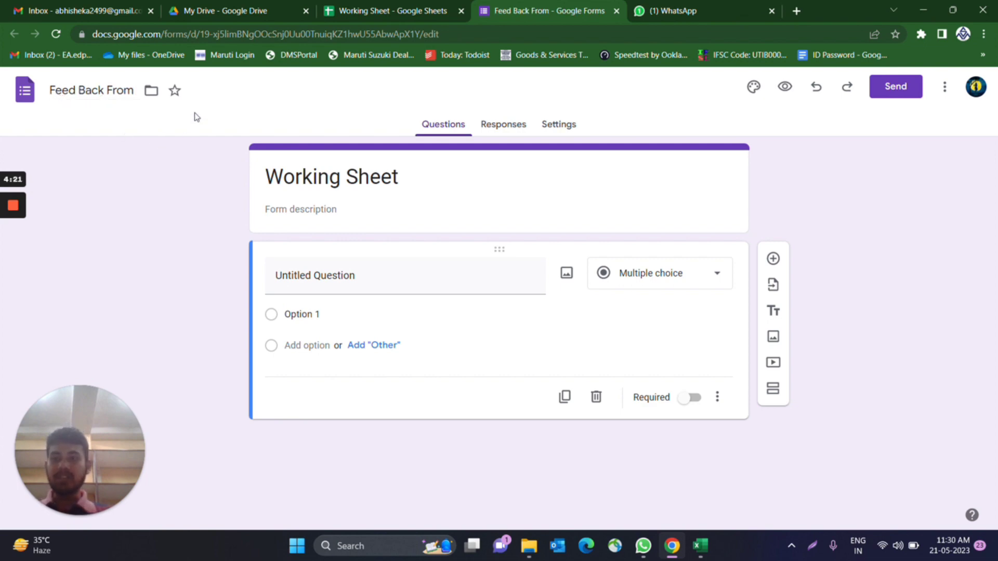
# - Copy the Booking Date header from Sheet5 of the Working Sheet spreadsheet
pyautogui.click(389, 11)
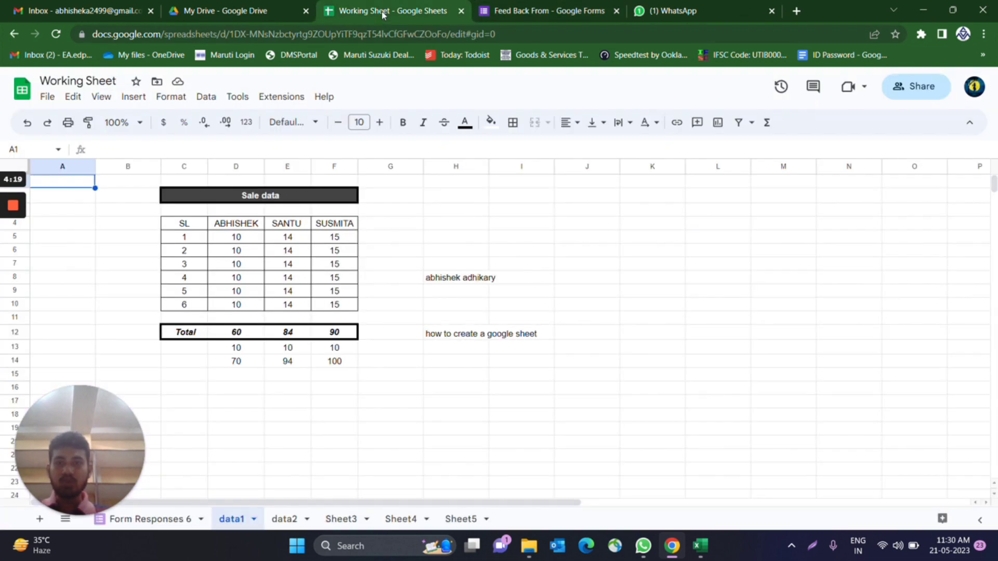
pyautogui.click(465, 519)
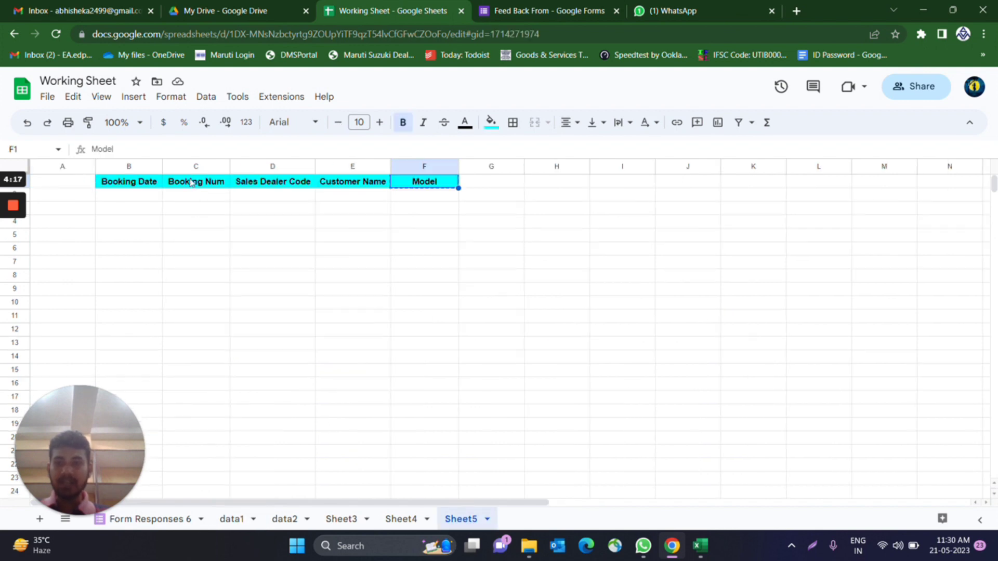
pyautogui.hotkey('ctrl', 'Left')
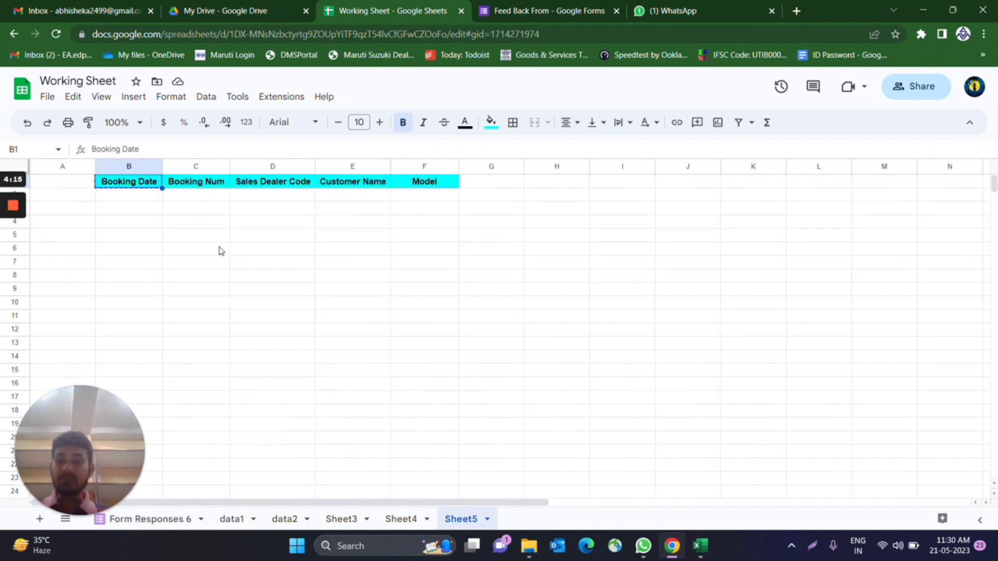
pyautogui.click(534, 11)
# - Title the first question 'Booking Date' and make it a Short answer question
pyautogui.click(315, 275)
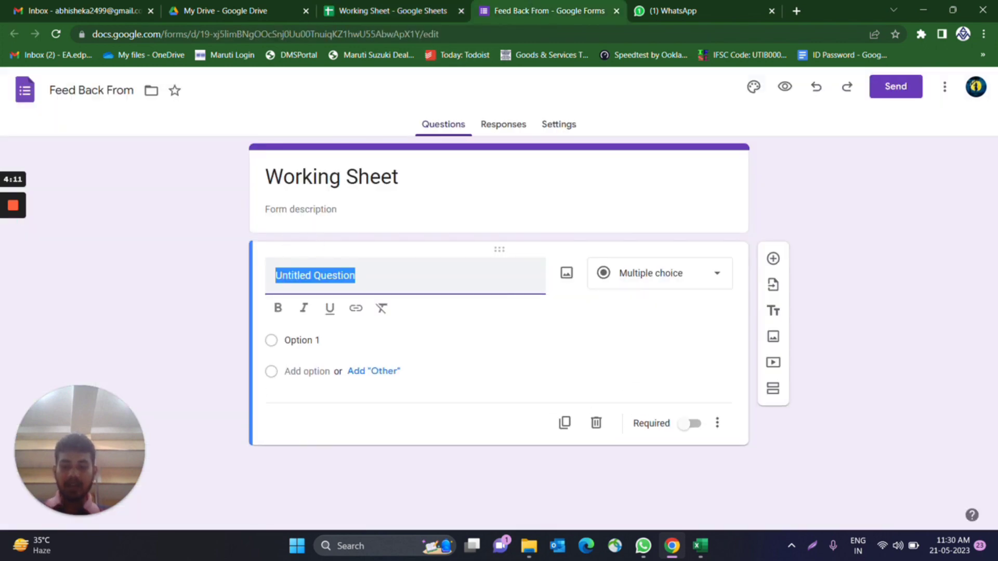
pyautogui.write('Booking Date')
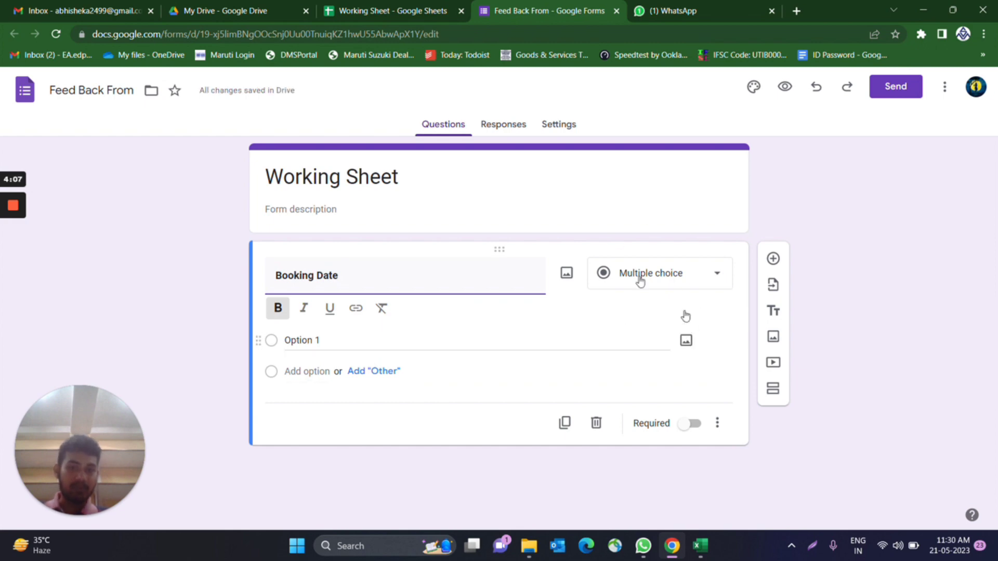
pyautogui.click(716, 273)
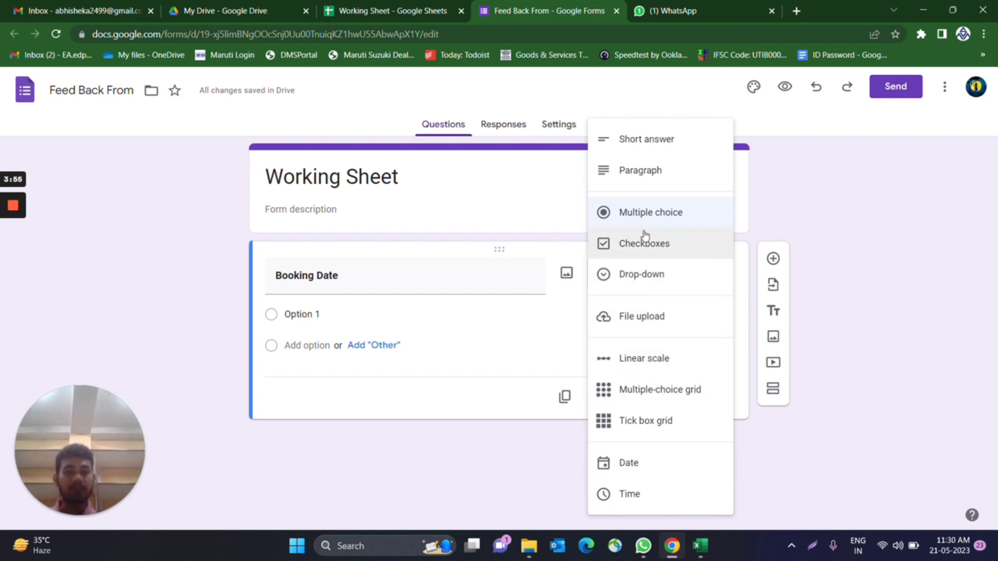
pyautogui.click(659, 140)
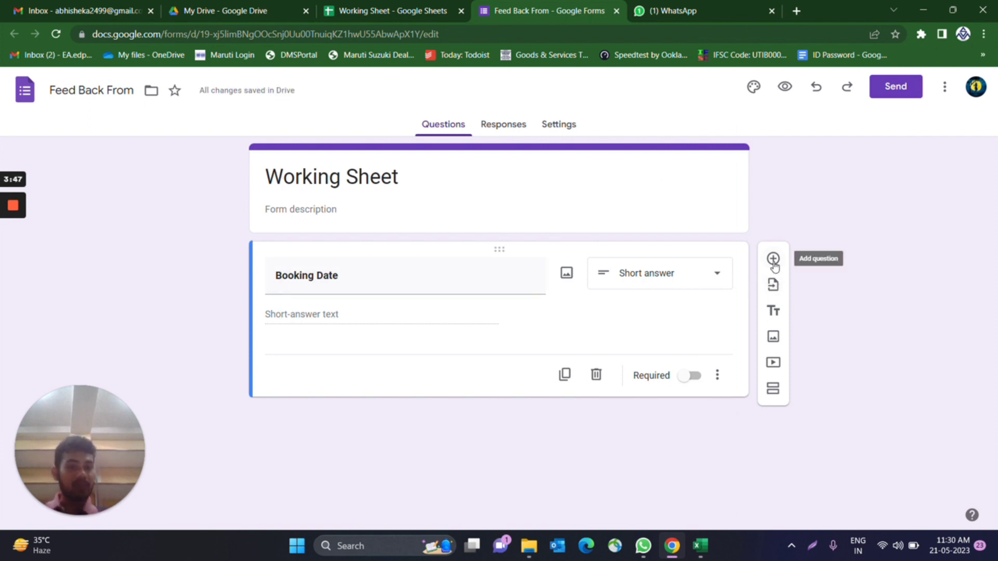
# - Add Booking Num and Sales Dealer Code questions, using the spreadsheet headers as titles
pyautogui.click(773, 259)
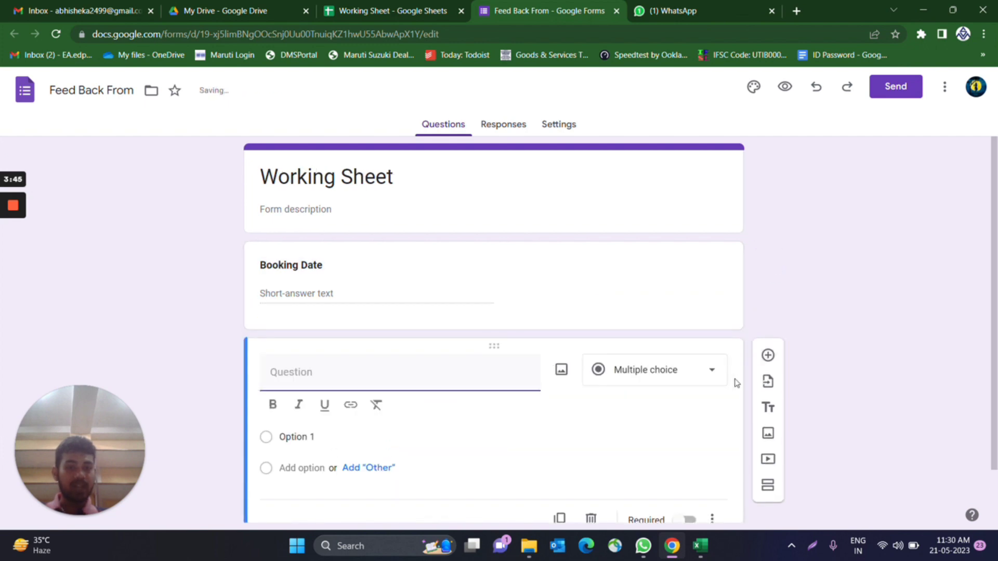
pyautogui.click(404, 15)
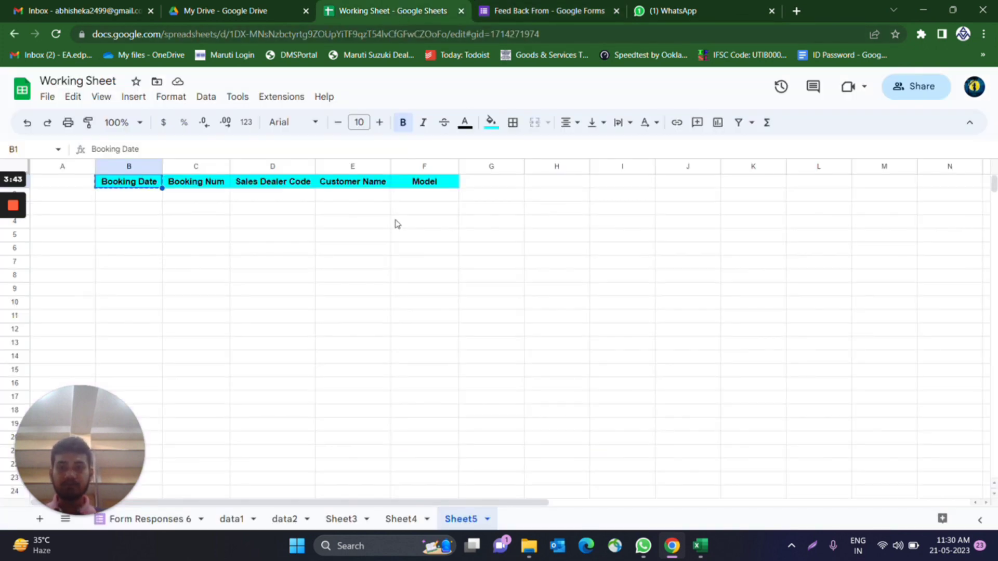
pyautogui.click(178, 182)
pyautogui.hotkey('ctrl', 'c')
pyautogui.click(525, 11)
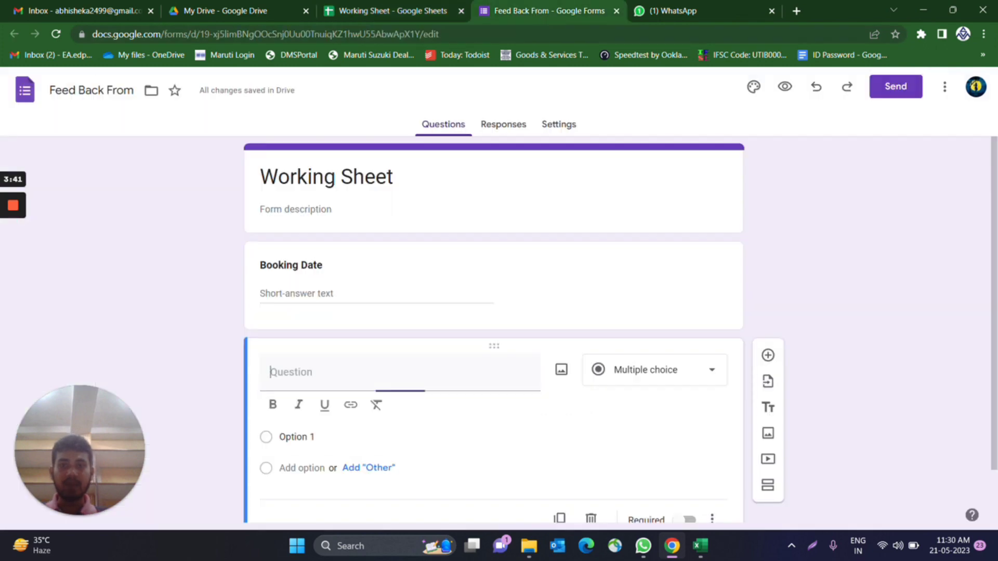
pyautogui.hotkey('ctrl', 'v')
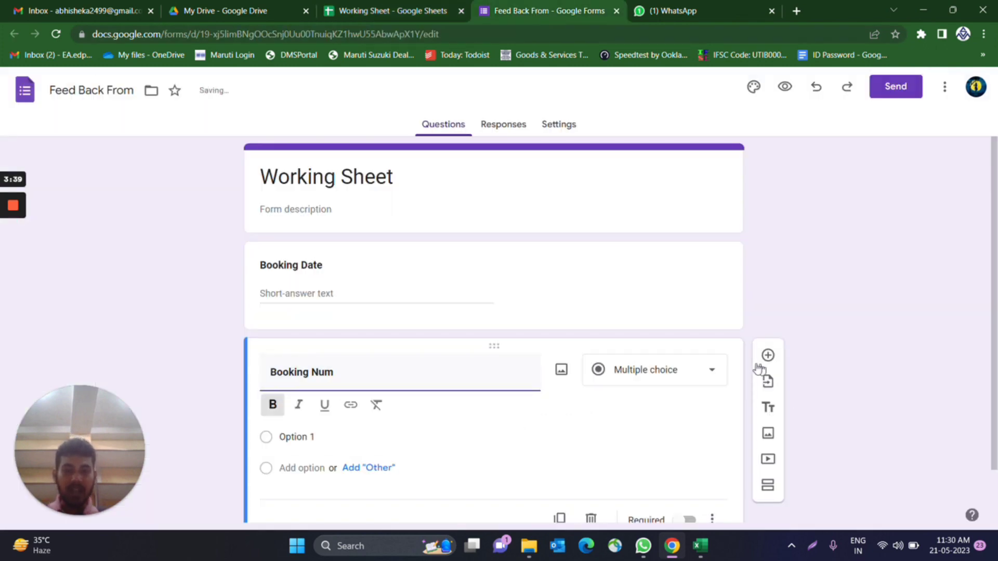
pyautogui.click(768, 357)
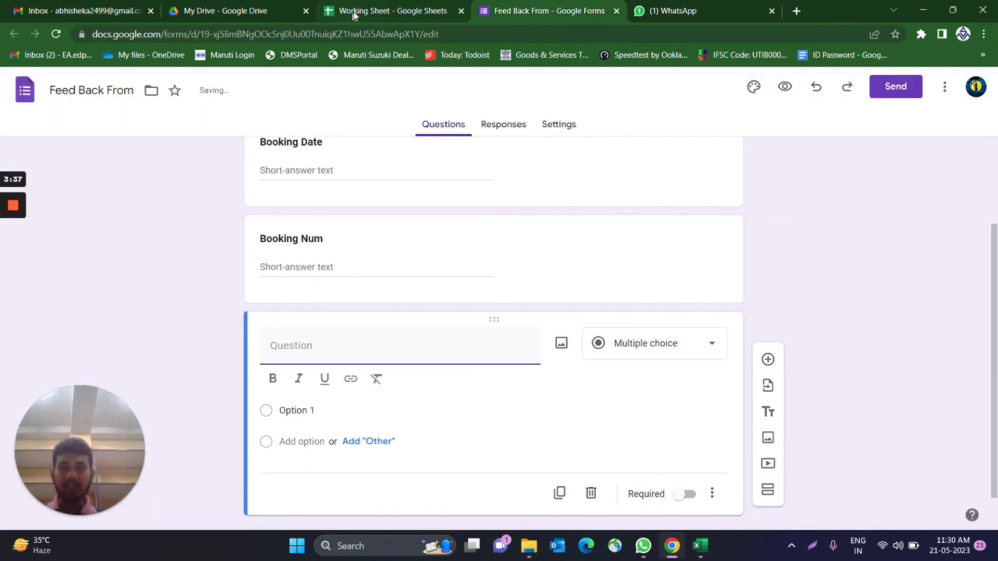
pyautogui.click(359, 10)
pyautogui.click(289, 181)
pyautogui.hotkey('ctrl', 'c')
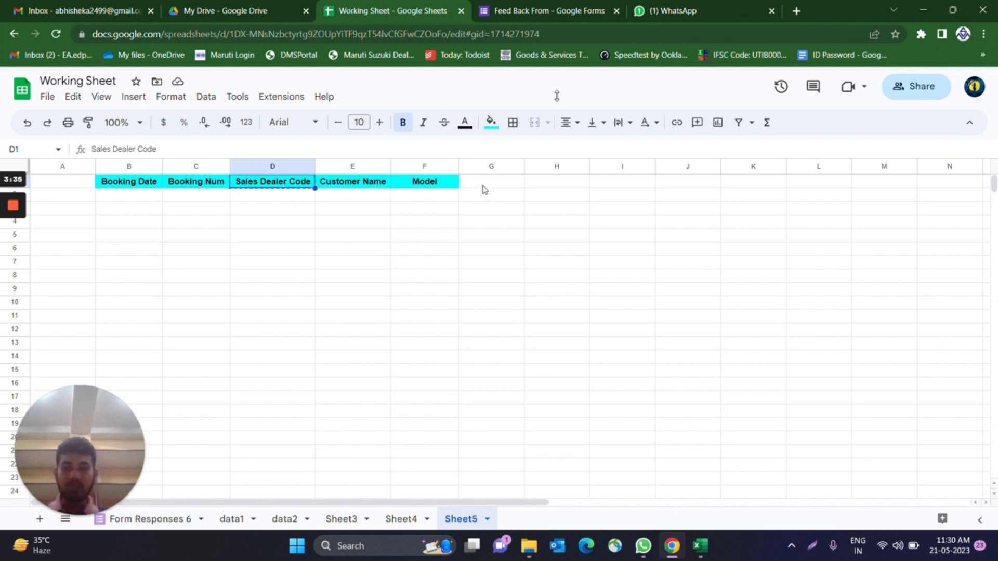
pyautogui.click(551, 11)
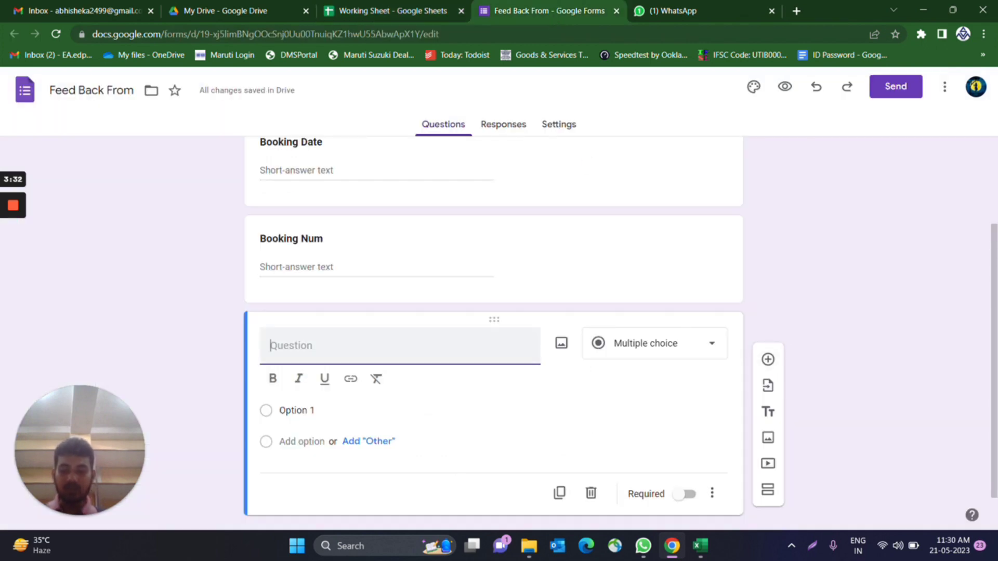
pyautogui.hotkey('ctrl', 'v')
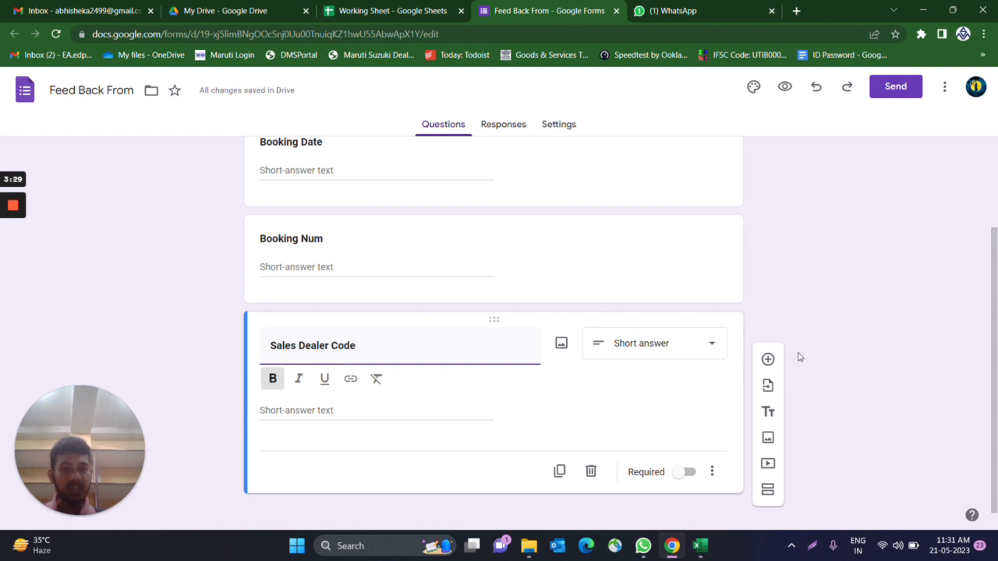
# - Add Customer Name and Model questions, using the spreadsheet headers as titles
pyautogui.click(768, 359)
pyautogui.click(368, 8)
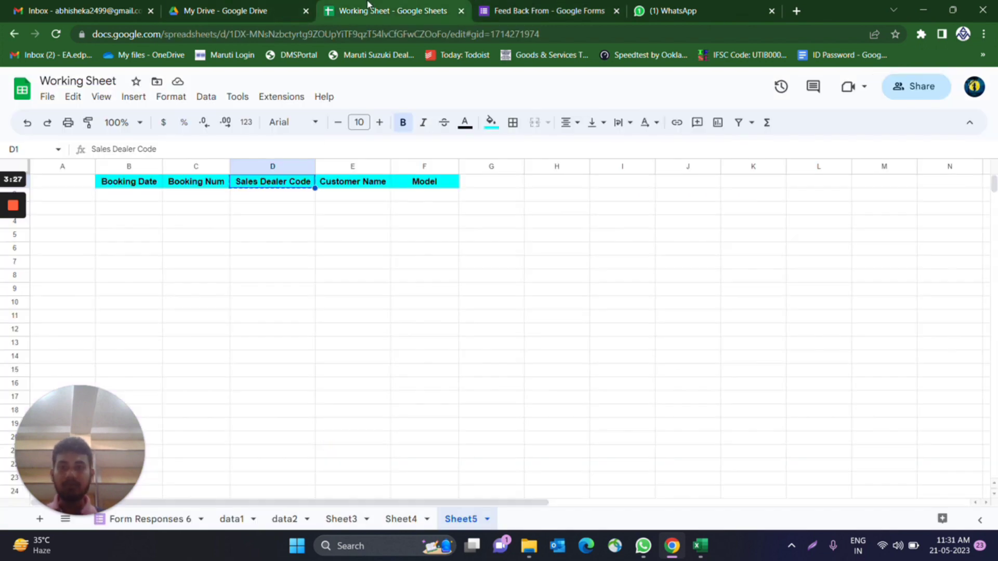
pyautogui.click(349, 183)
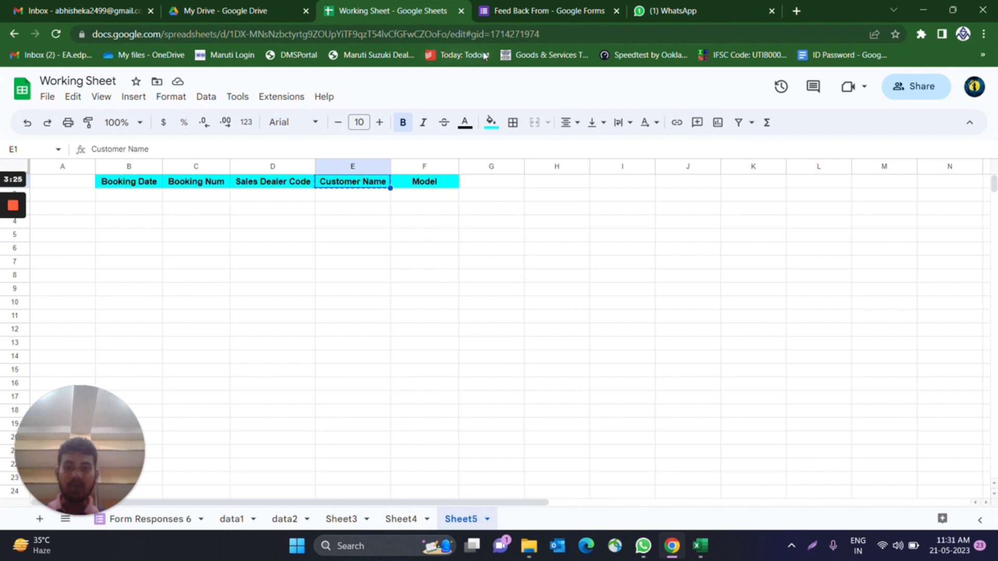
pyautogui.click(525, 11)
pyautogui.click(323, 349)
pyautogui.hotkey('ctrl', 'v')
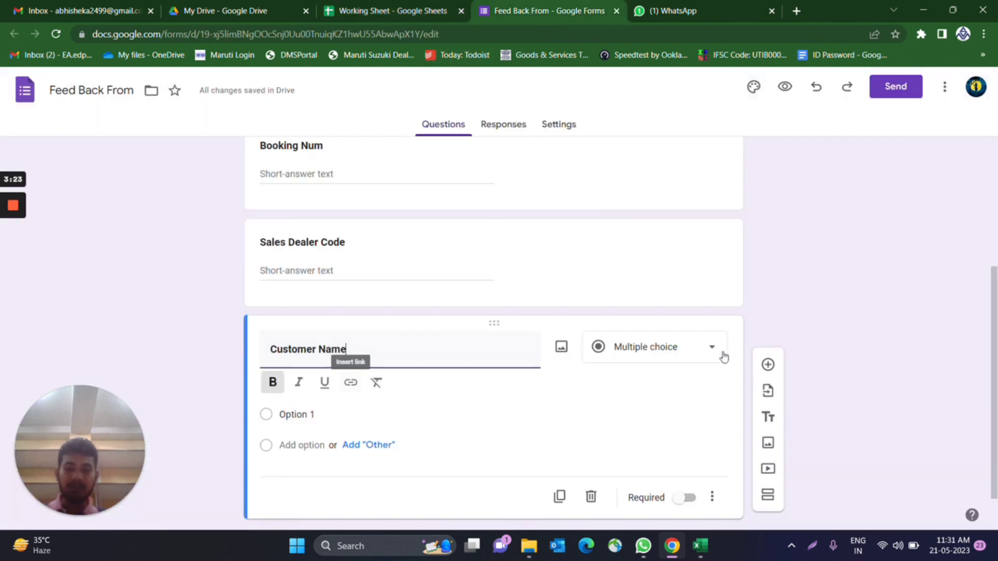
pyautogui.click(769, 365)
pyautogui.click(411, 10)
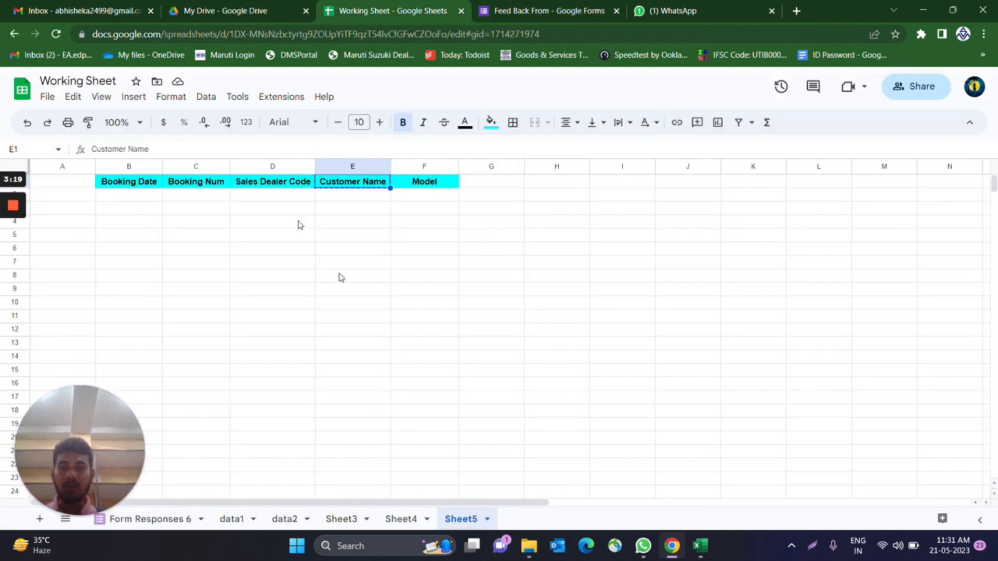
pyautogui.click(415, 184)
pyautogui.hotkey('ctrl', 'c')
pyautogui.click(544, 11)
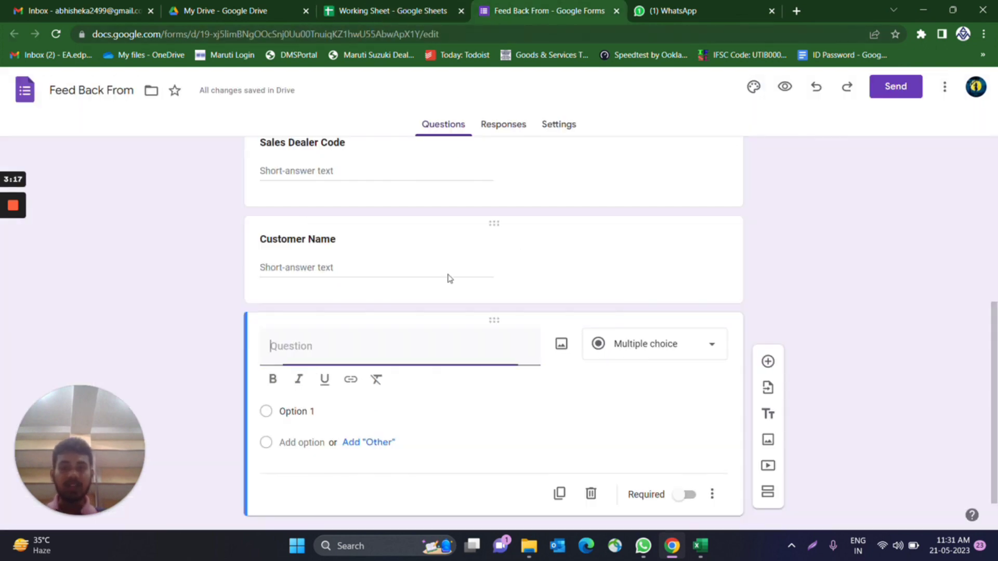
pyautogui.hotkey('ctrl', 'v')
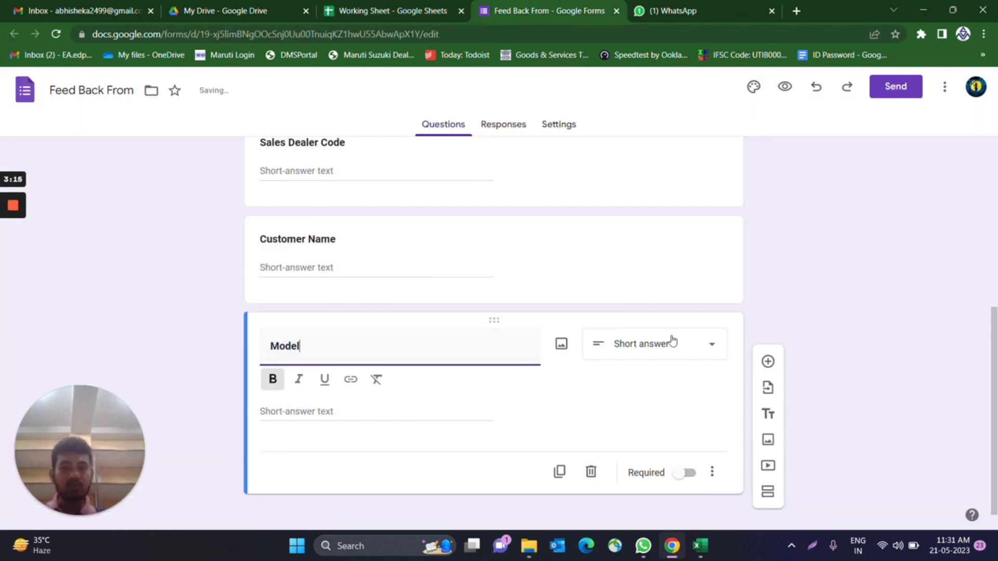
pyautogui.scroll(6, 681, 389)
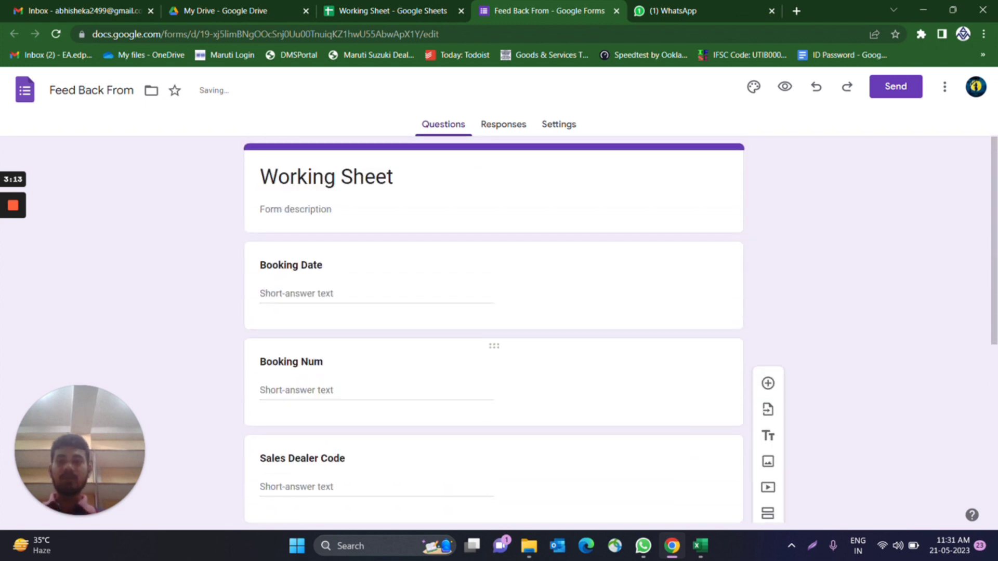
pyautogui.scroll(-5, 646, 369)
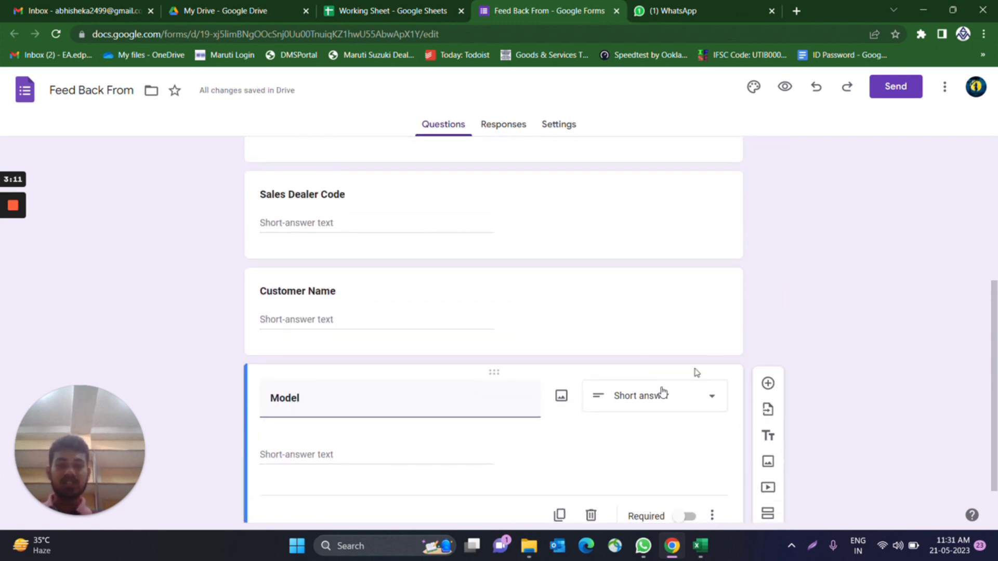
pyautogui.scroll(-1, 501, 420)
pyautogui.scroll(6, 501, 421)
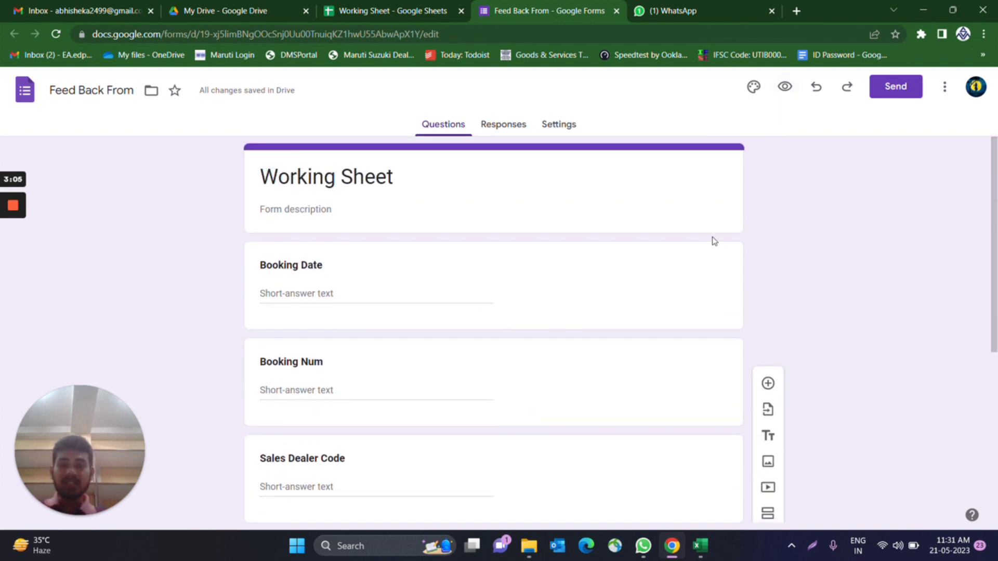
# - Preview the form and enter Booking Date 10-10-2022 and Booking Num 1234
pyautogui.click(784, 87)
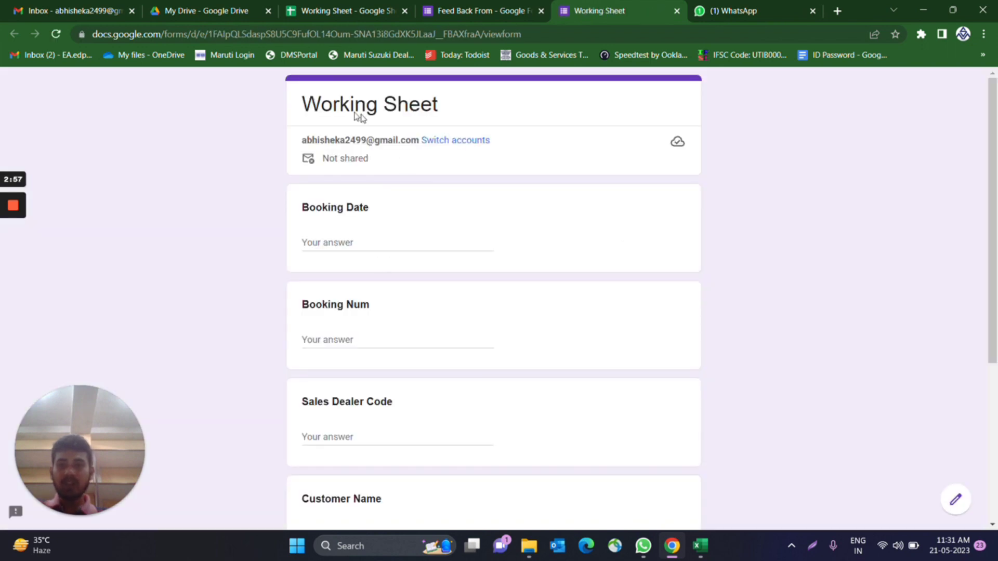
pyautogui.scroll(-5, 468, 267)
pyautogui.scroll(5, 484, 315)
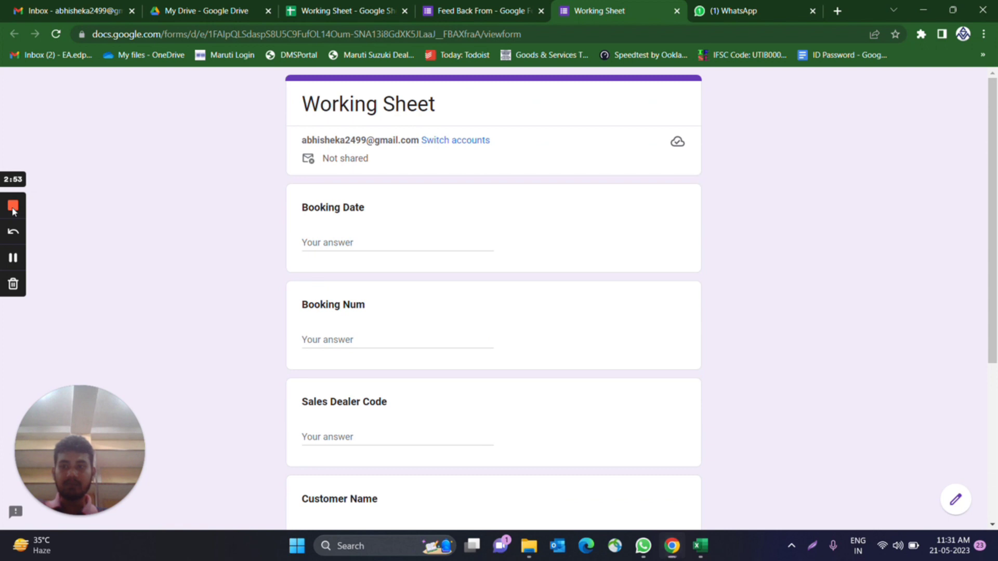
pyautogui.click(13, 207)
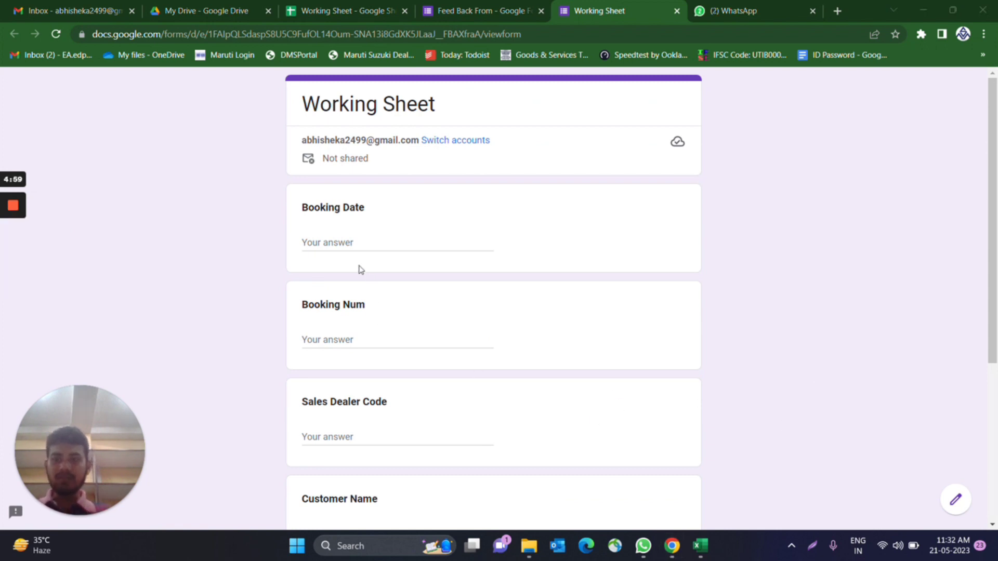
pyautogui.click(364, 242)
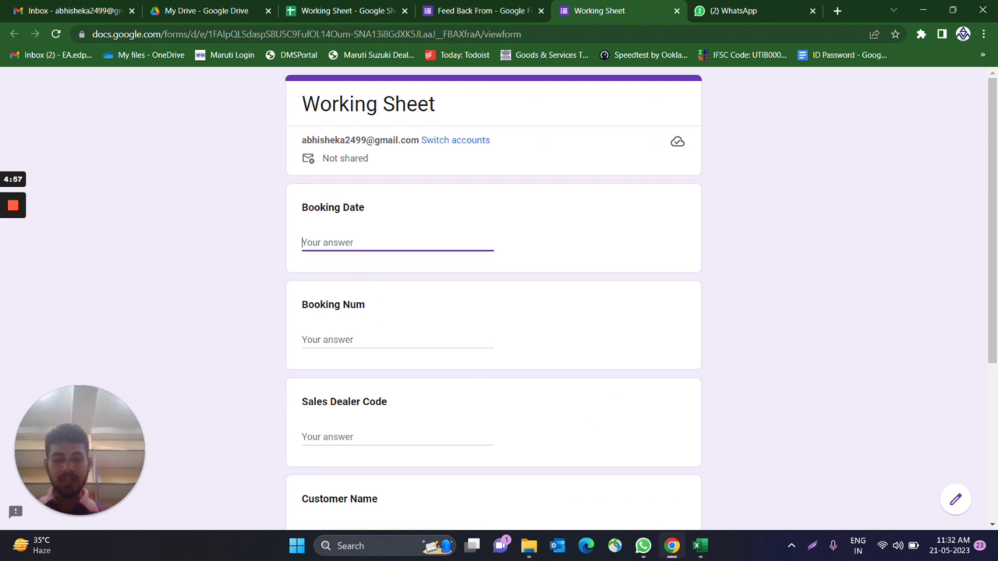
pyautogui.write('10-10-2022')
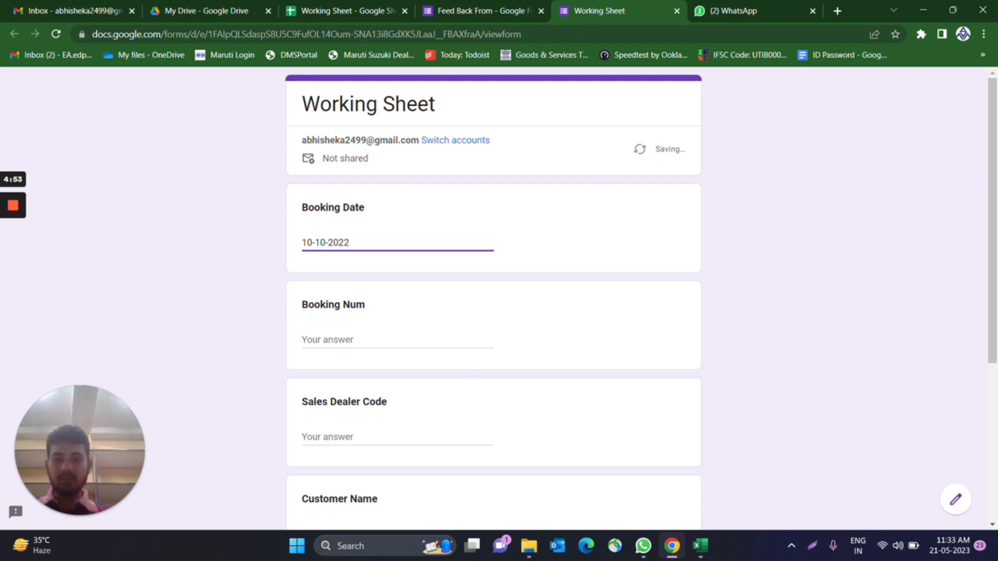
pyautogui.click(364, 340)
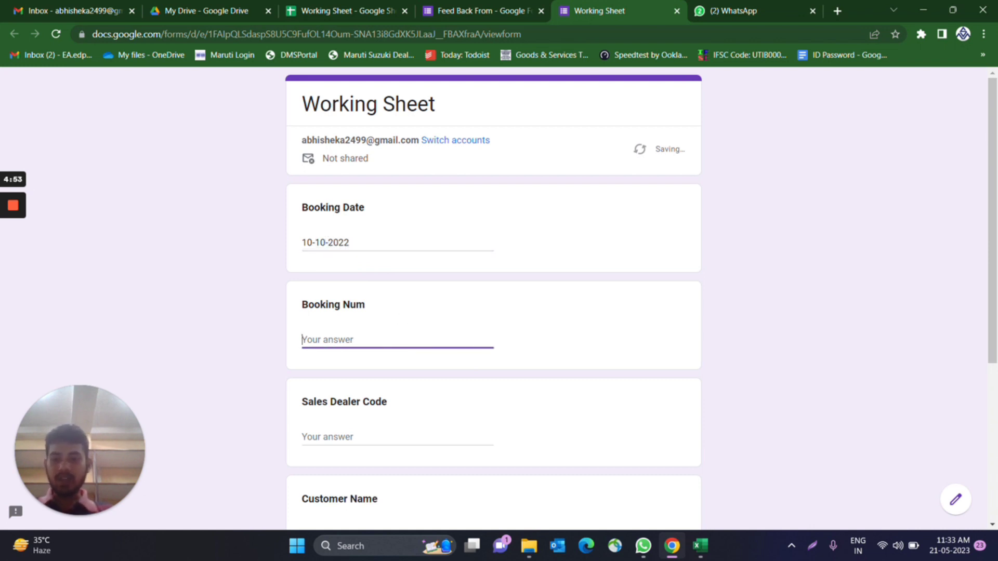
pyautogui.write('1234')
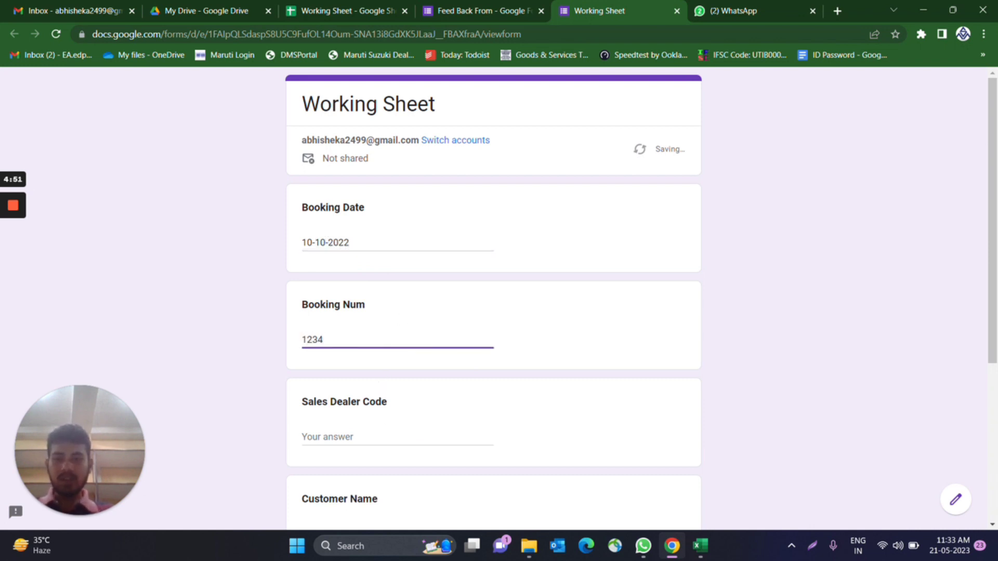
# - Enter dealer code 0234, the customer's name and model Baleno, then submit
pyautogui.press('Tab')
pyautogui.scroll(-1, 494, 301)
pyautogui.write('0')
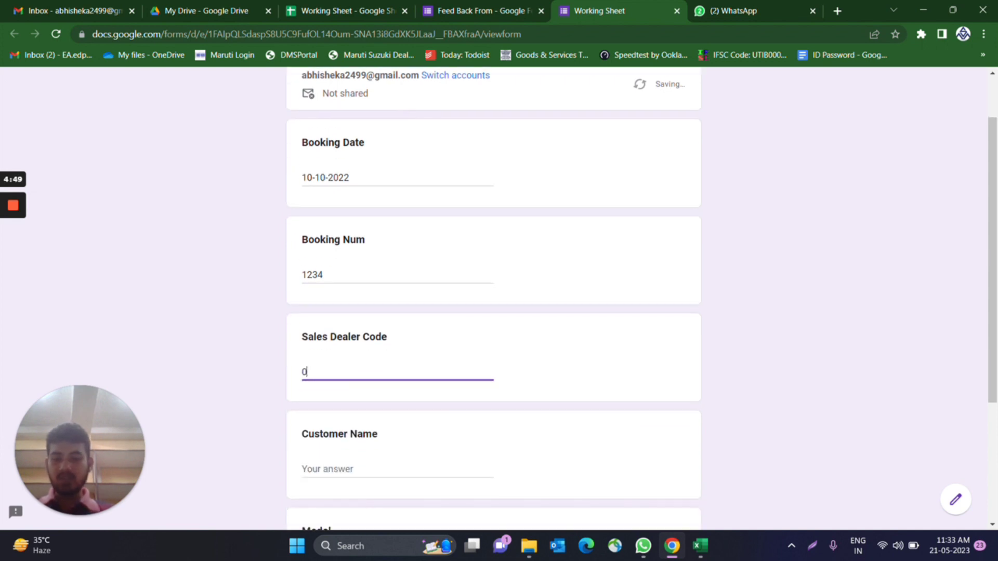
pyautogui.write('234')
pyautogui.scroll(-1, 350, 390)
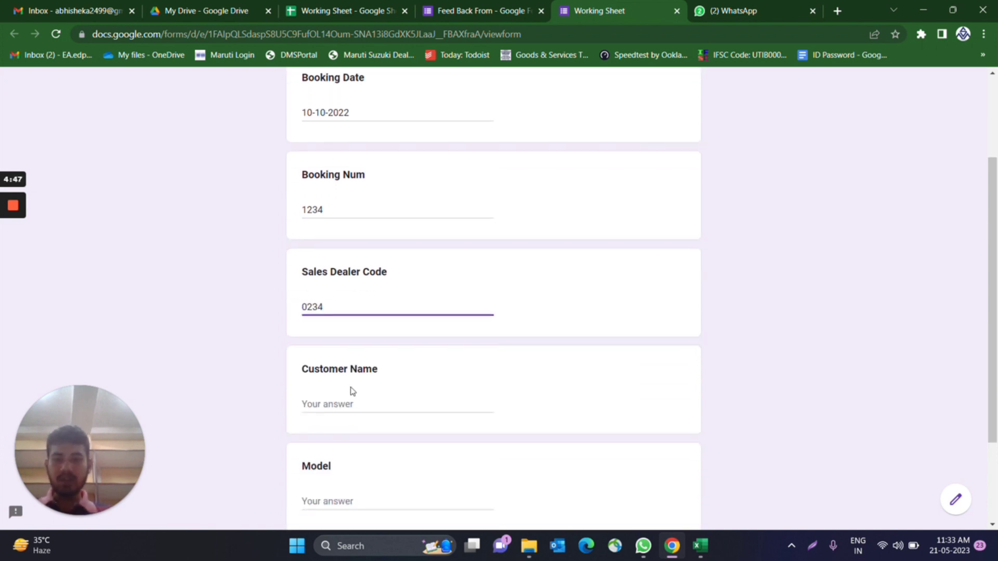
pyautogui.press('Tab')
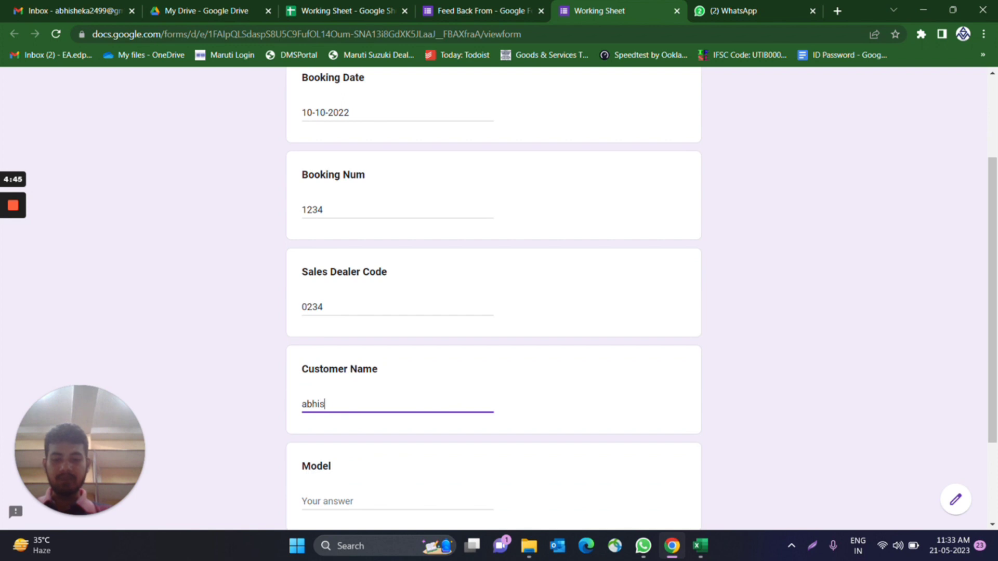
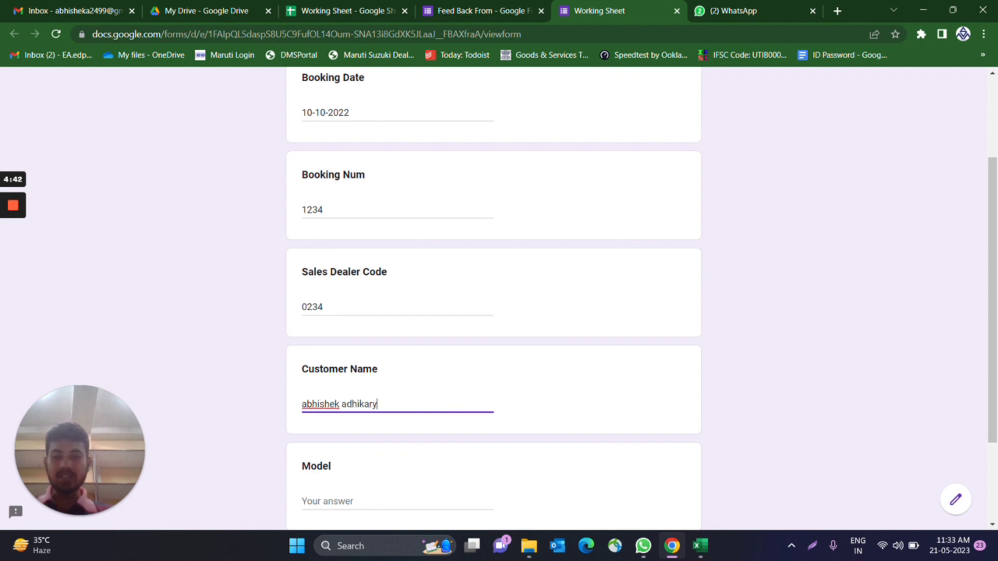
pyautogui.scroll(-2, 494, 299)
pyautogui.press('Tab')
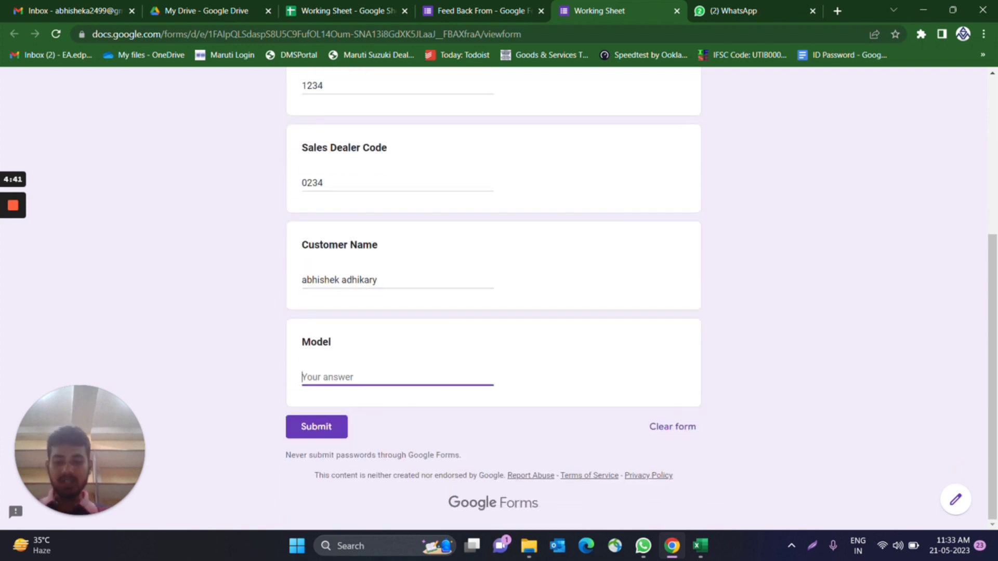
pyautogui.write('Baleno')
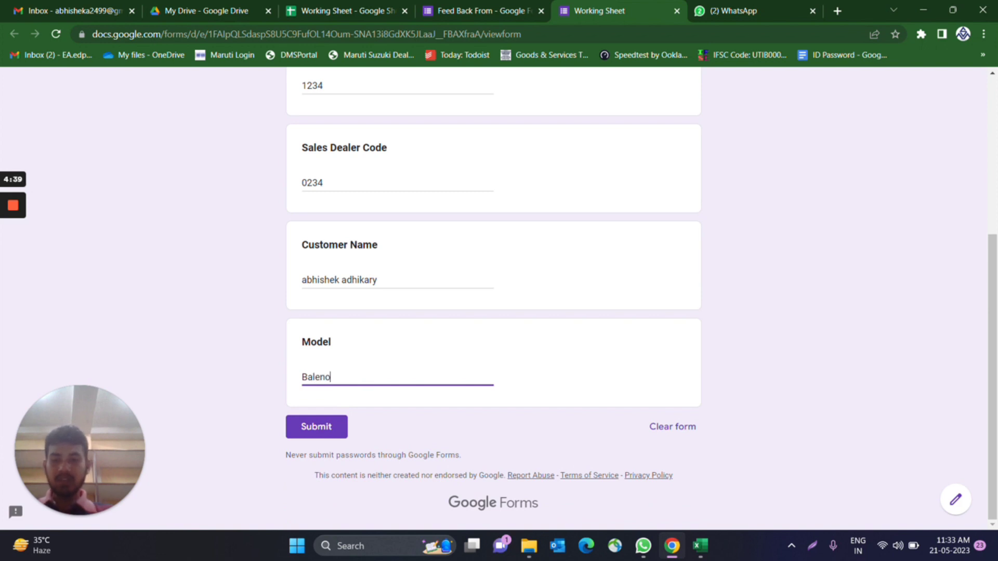
pyautogui.click(332, 428)
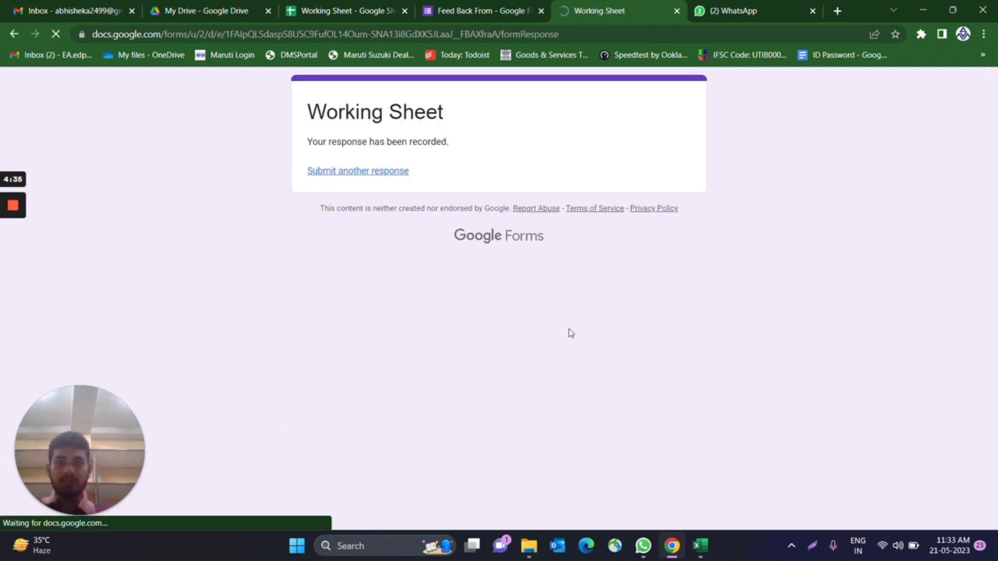
pyautogui.click(329, 17)
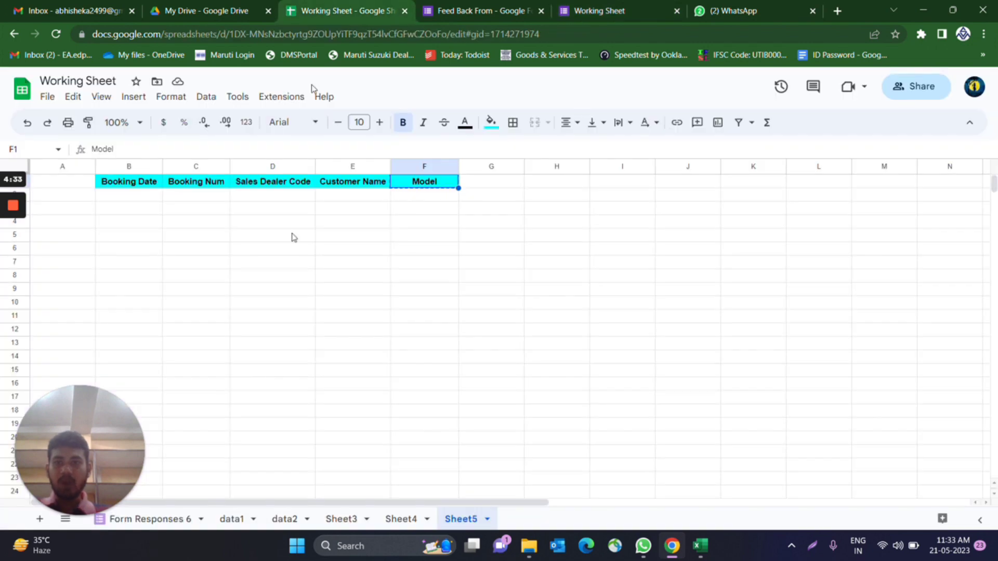
# - Check the new response row in Form Responses 6, then return to the form
pyautogui.click(162, 520)
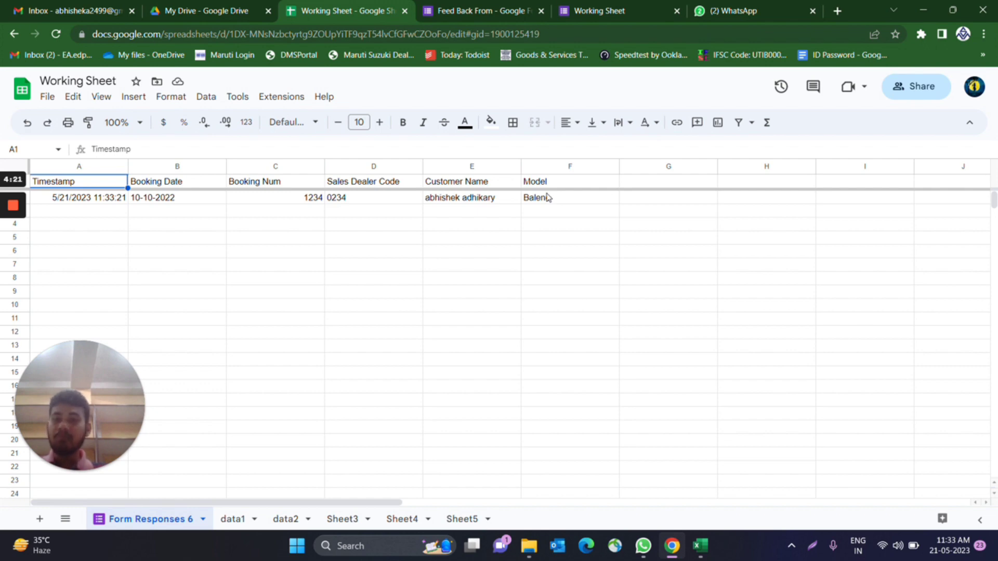
pyautogui.click(597, 10)
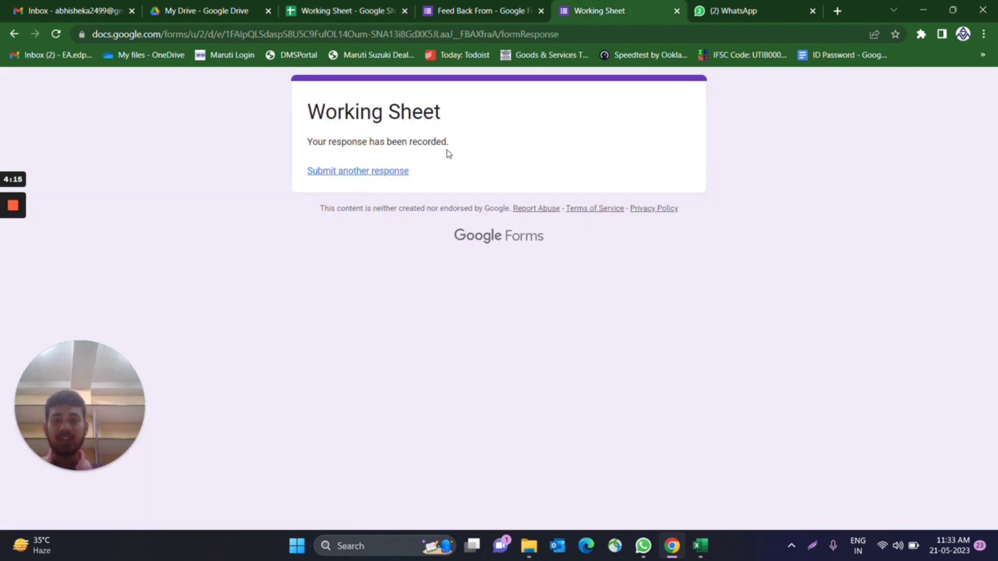
# - Start another response with booking date 10-10-2022 and booking number 13456
pyautogui.click(347, 173)
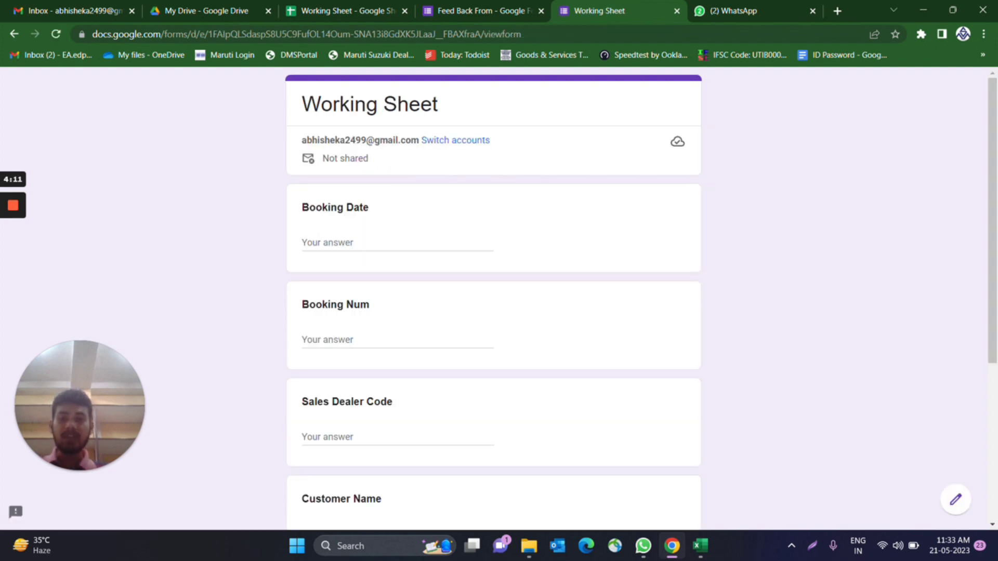
pyautogui.rightClick(396, 511)
pyautogui.click(566, 216)
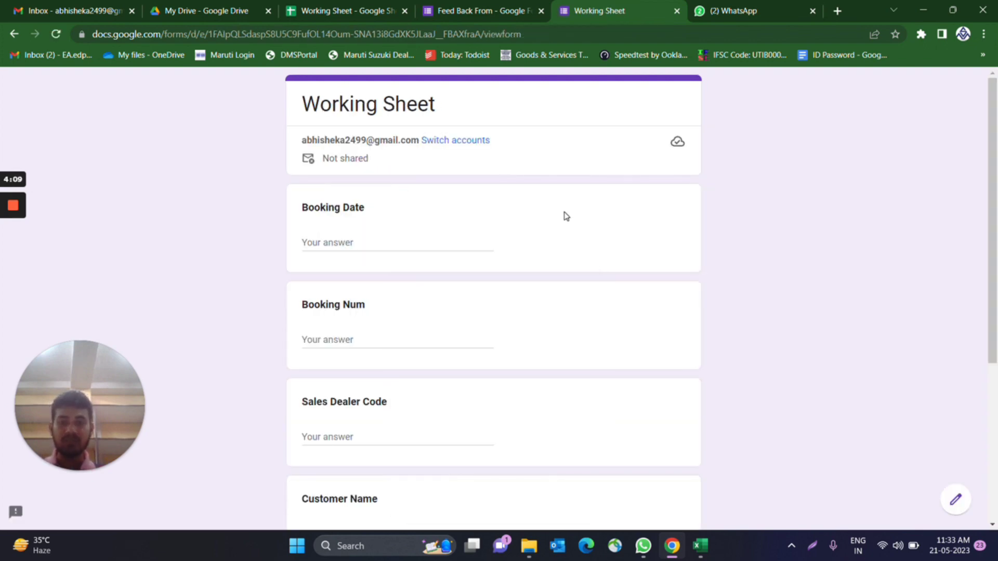
pyautogui.click(364, 243)
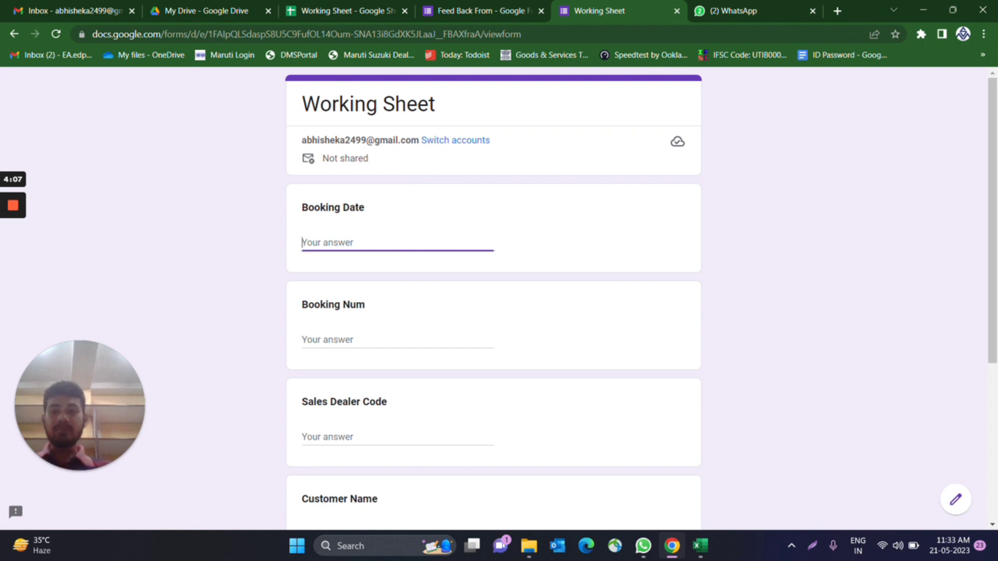
pyautogui.write('10-10-2022')
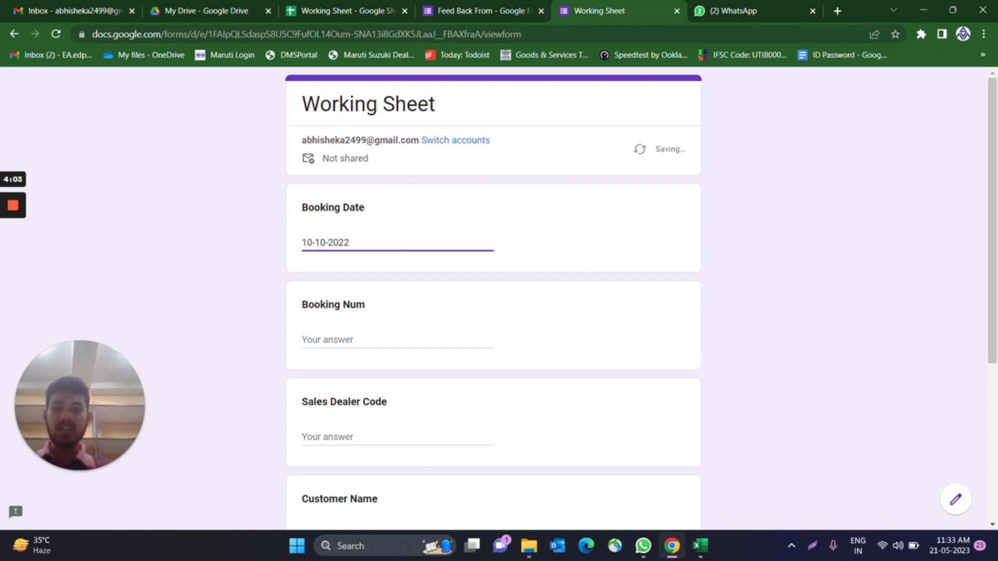
pyautogui.click(328, 339)
pyautogui.write('13456')
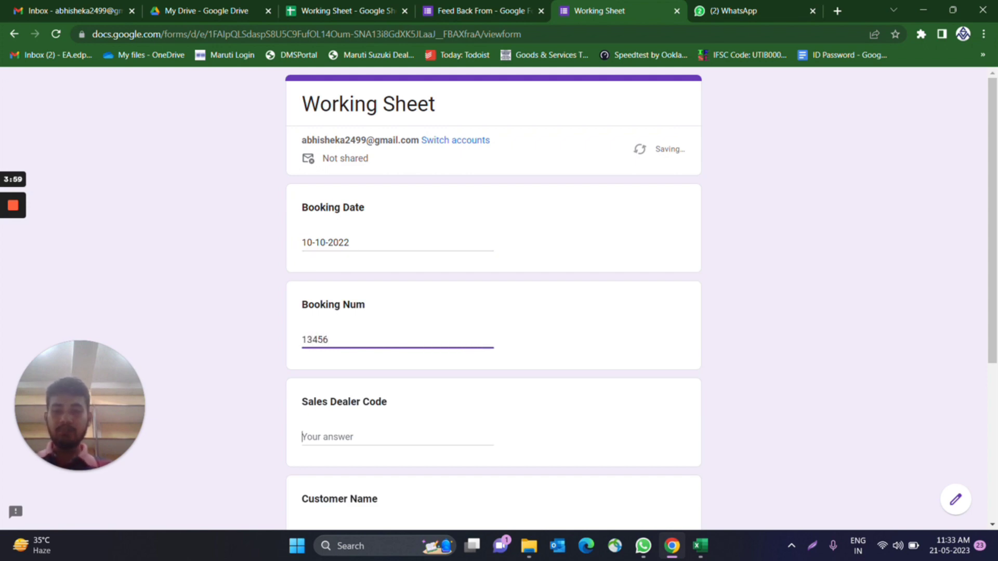
pyautogui.write('0234')
# - Enter dealer code 0234, another customer's name and model scross, then submit
pyautogui.scroll(-2, 499, 291)
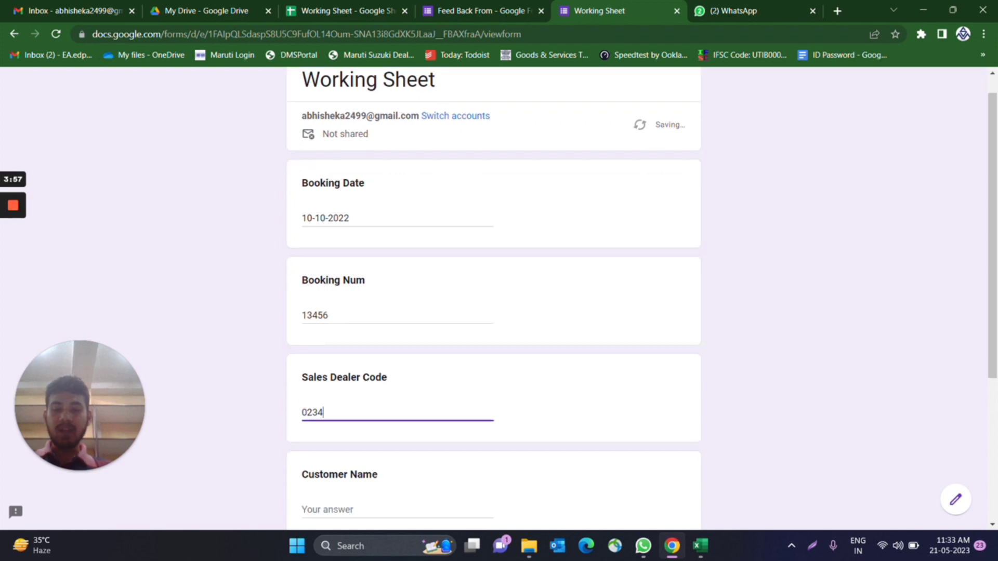
pyautogui.press('Tab')
pyautogui.write('su')
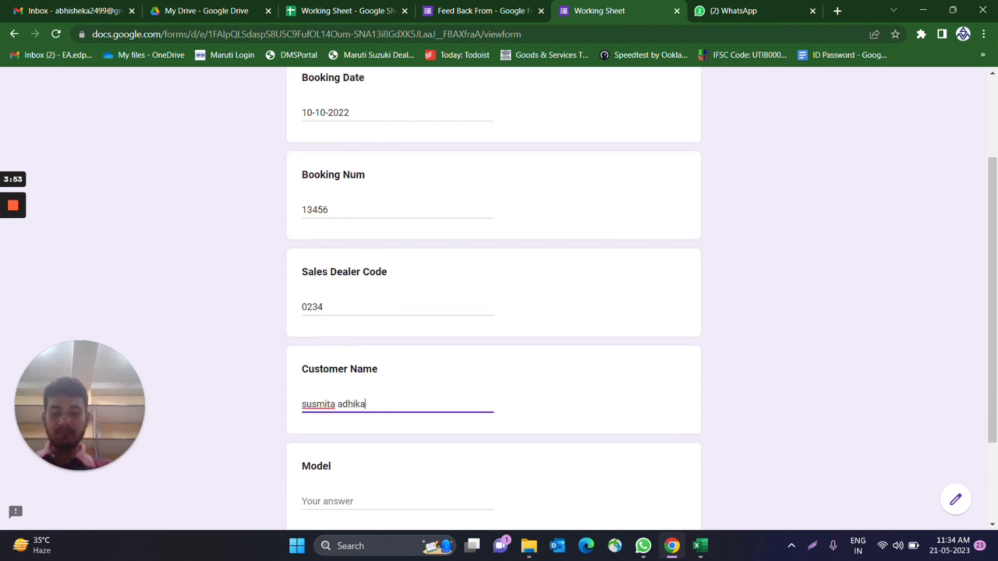
pyautogui.scroll(-2, 389, 456)
pyautogui.press('Tab')
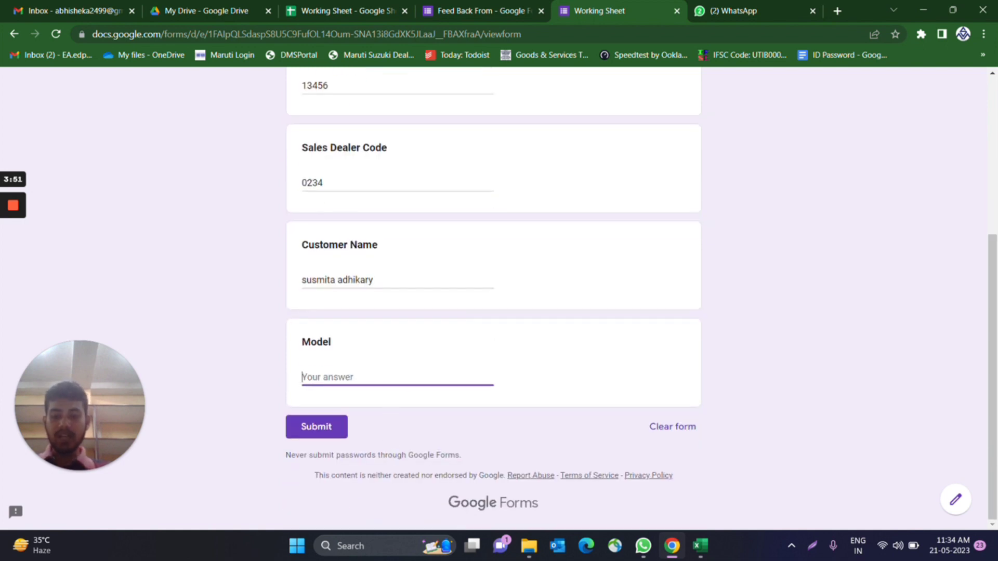
pyautogui.write('scross')
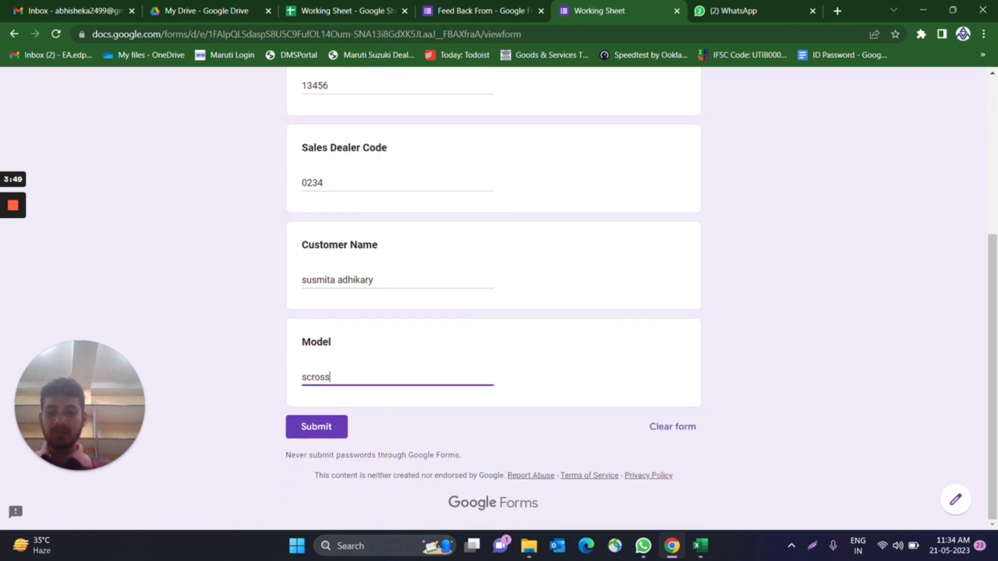
pyautogui.click(336, 429)
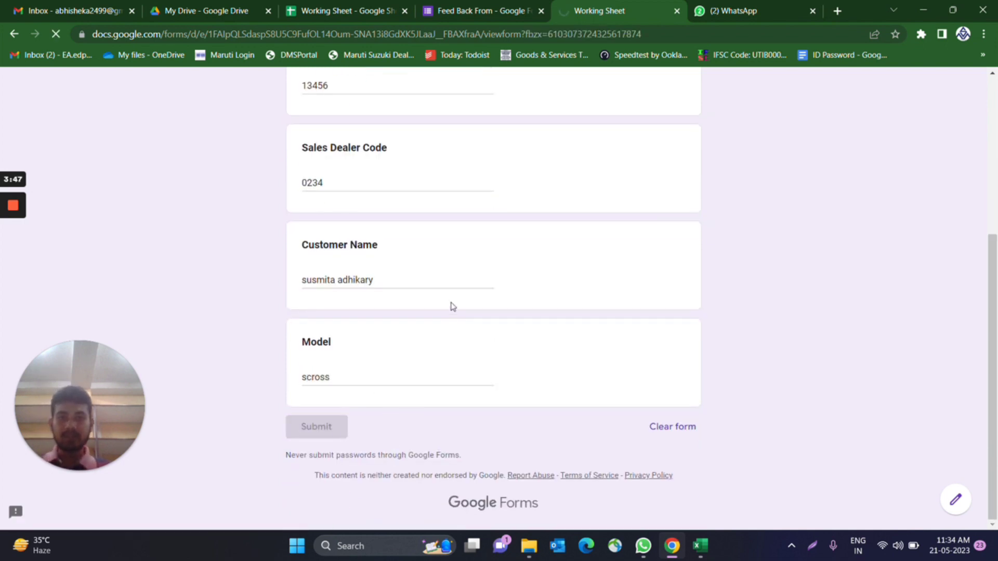
pyautogui.hotkey('ctrl', 'shift', 'Tab')
pyautogui.hotkey('ctrl', 'shift', 'Tab')
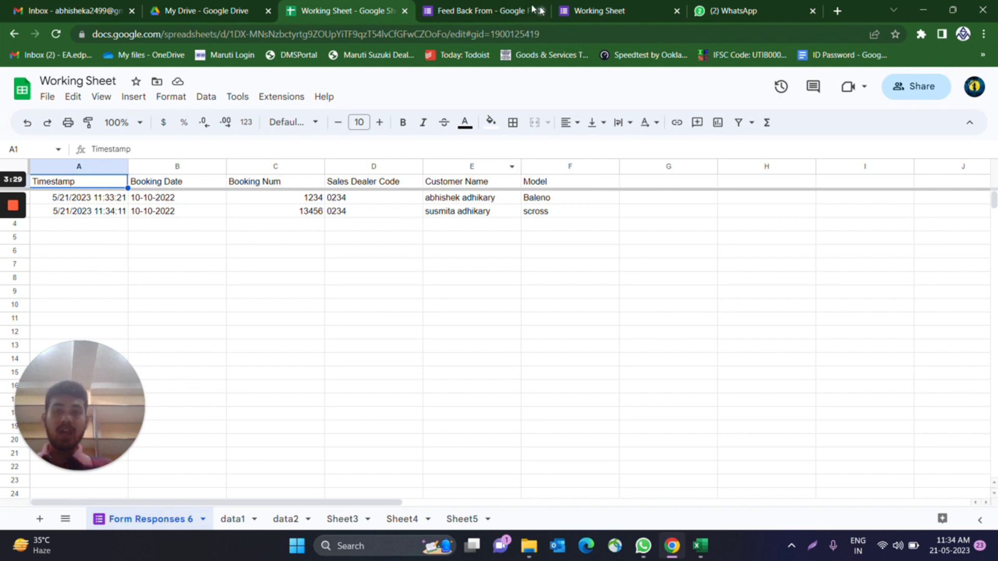
# - After reviewing both response rows, go back to the Feed Back From form editor
pyautogui.click(491, 8)
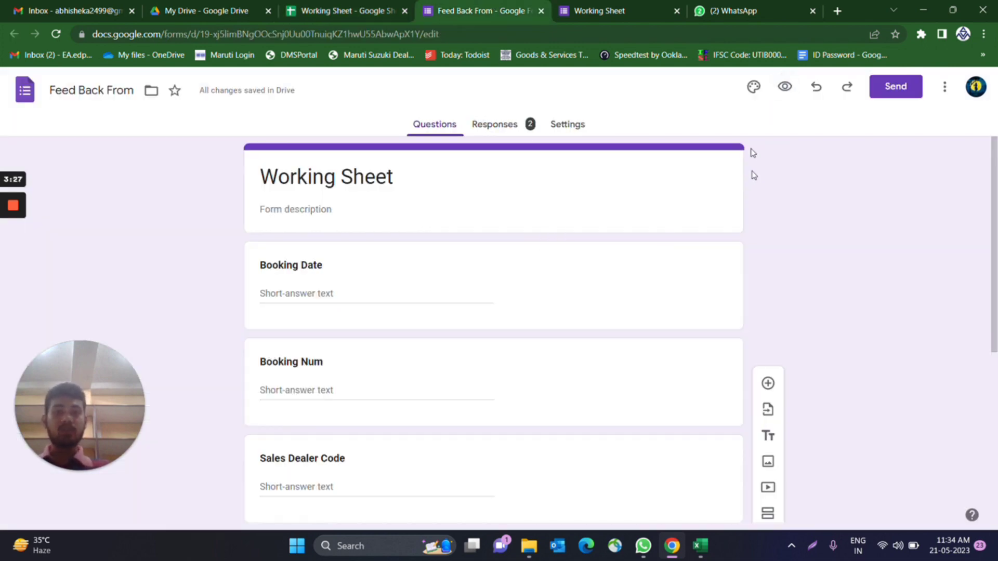
# - Copy the Feed Back From respondent URL from the Send form dialog's link option
pyautogui.click(896, 95)
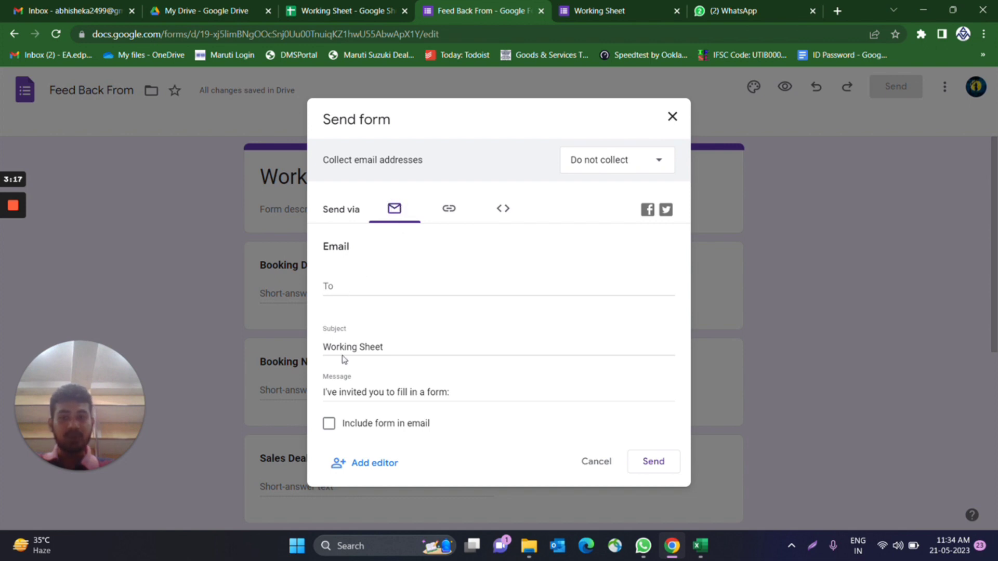
pyautogui.click(347, 291)
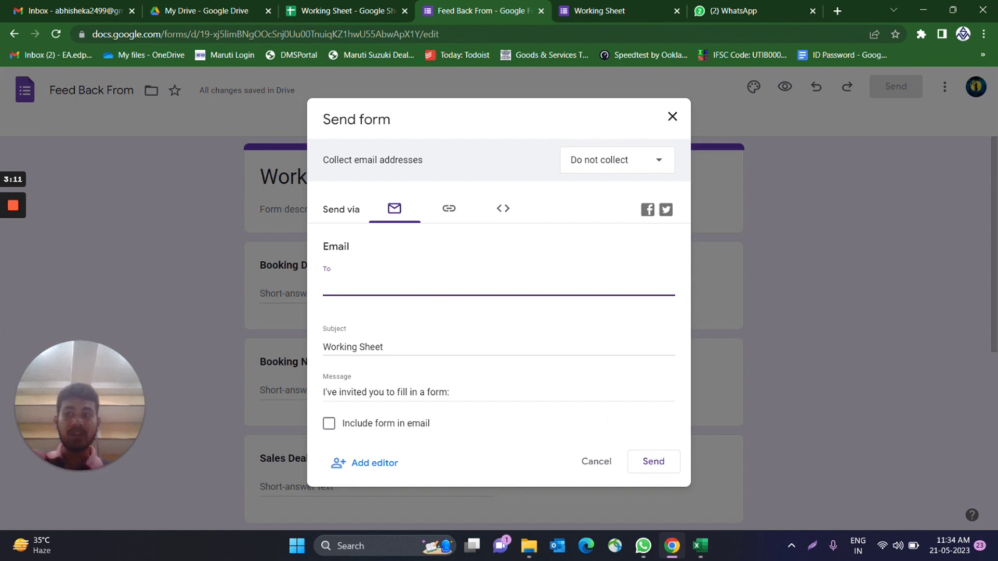
pyautogui.click(450, 209)
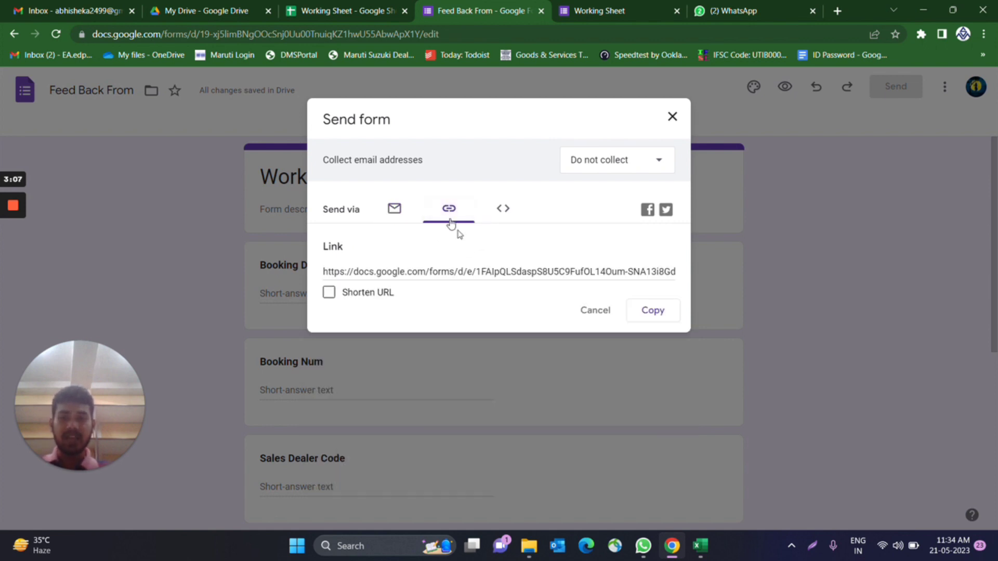
pyautogui.click(652, 315)
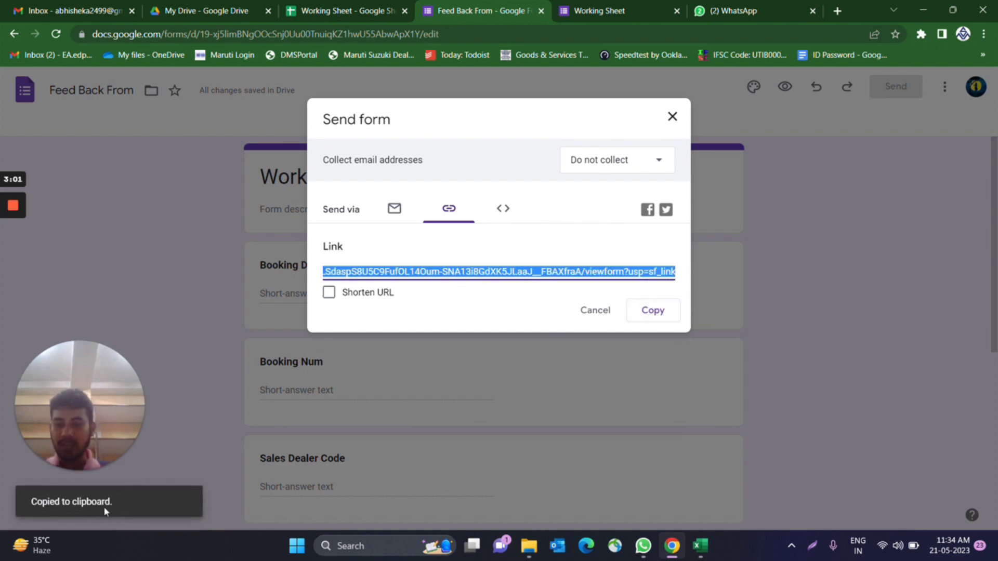
# - Send the form link as a WhatsApp message, then open the sent link
pyautogui.click(733, 11)
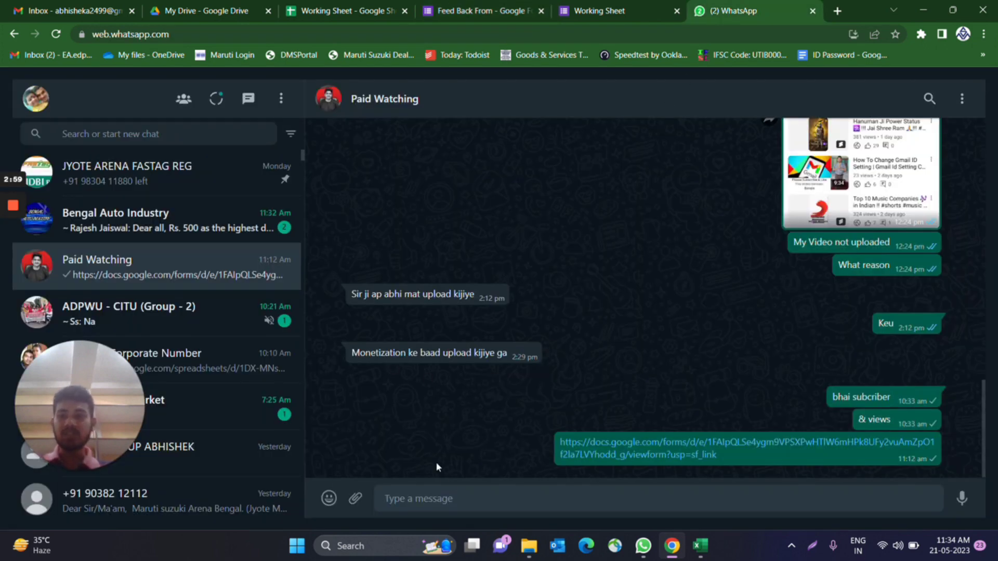
pyautogui.hotkey('ctrl', 'v')
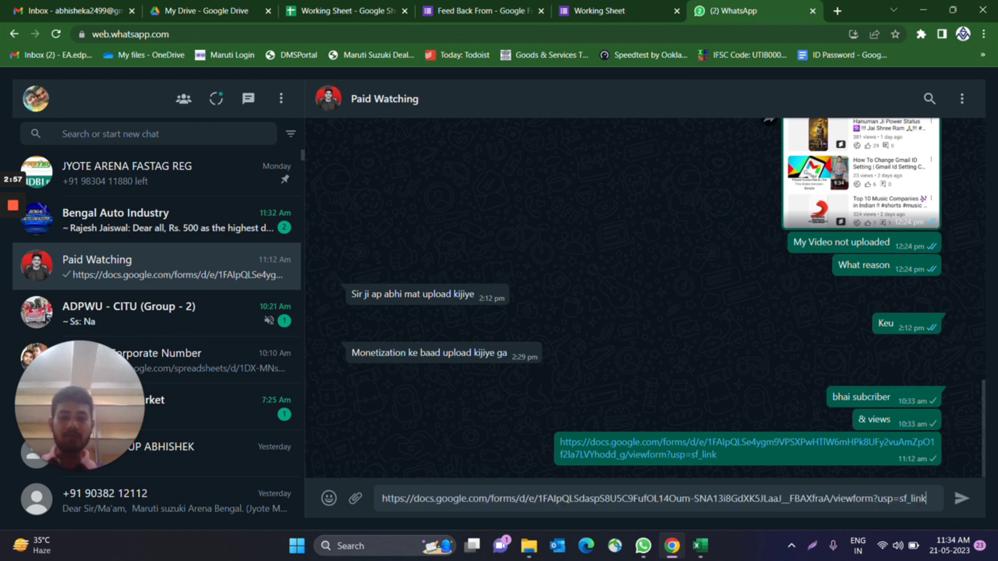
pyautogui.press('Return')
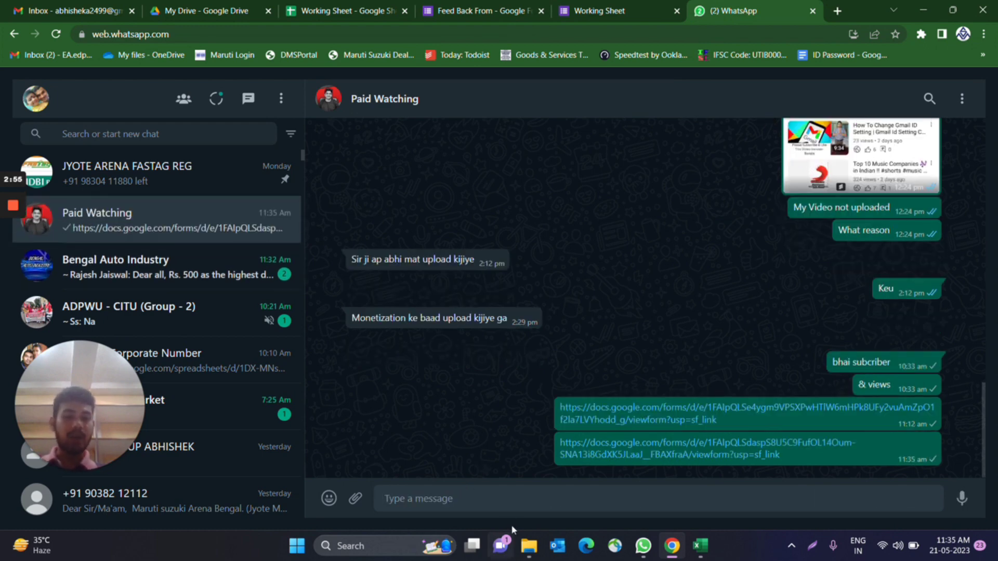
pyautogui.click(680, 455)
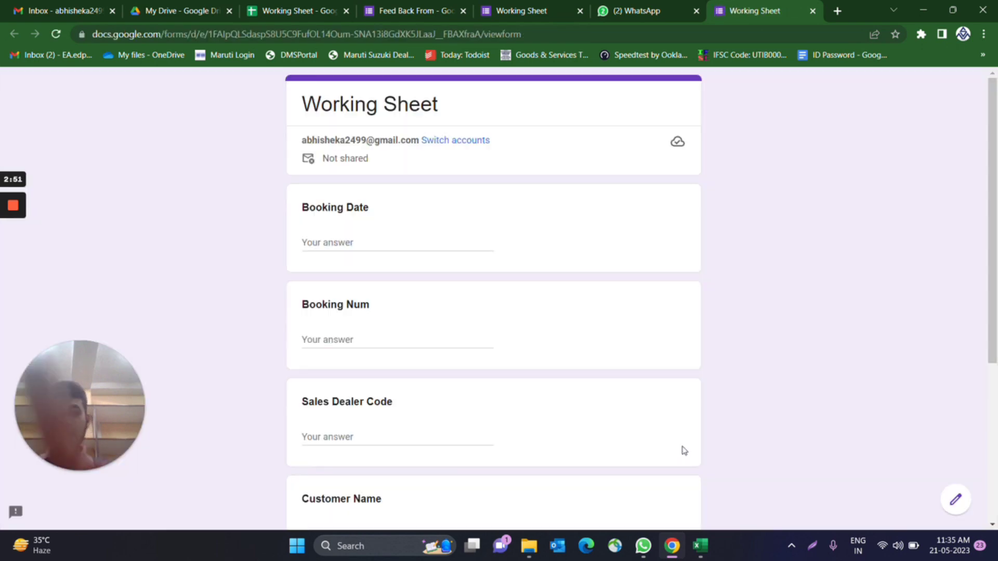
# - Enter booking date 10-12-2023 and booking number 0234 in the shared form
pyautogui.scroll(-5, 644, 265)
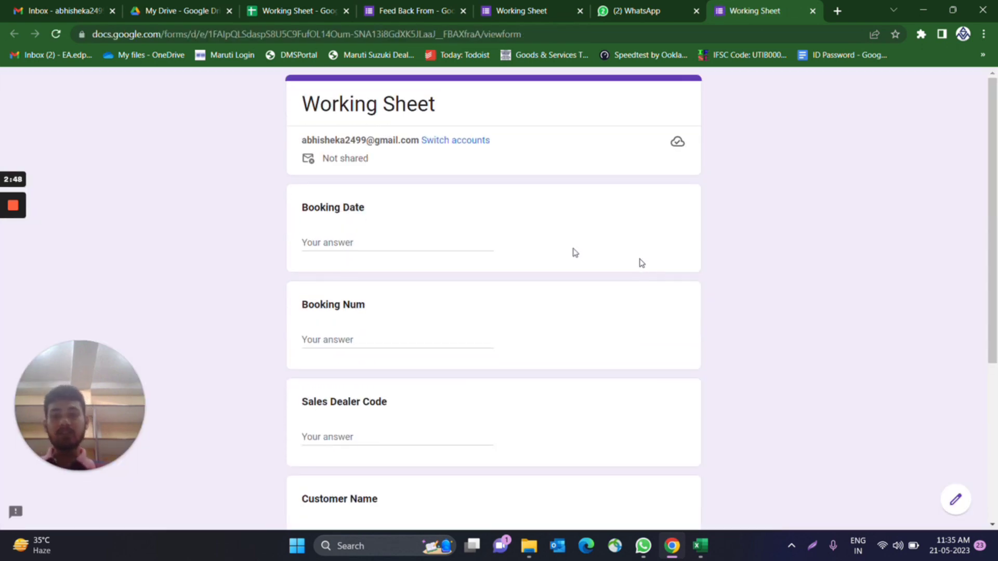
pyautogui.click(387, 241)
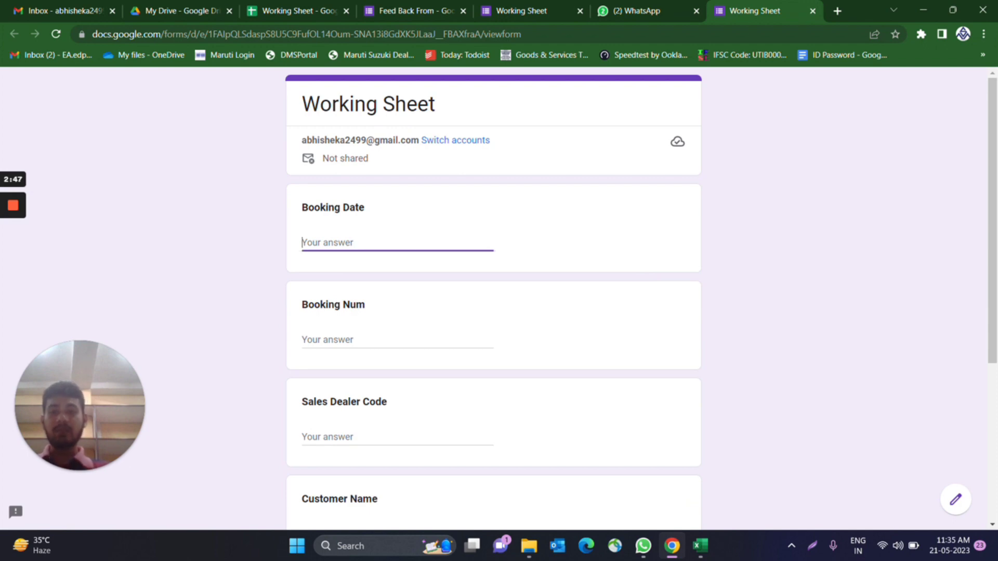
pyautogui.write('10-23-2023')
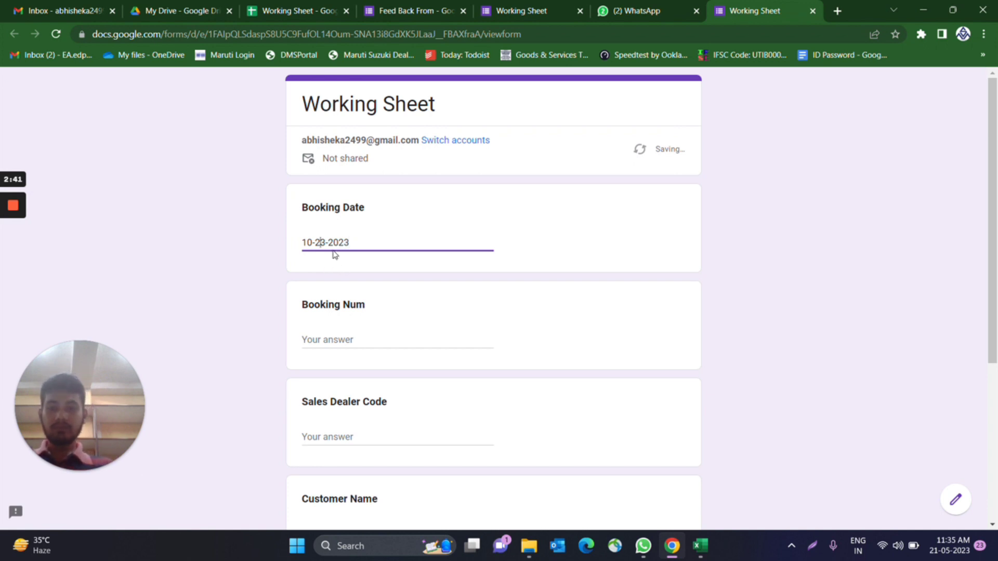
pyautogui.press('BackSpace')
pyautogui.press('Left')
pyautogui.write('1')
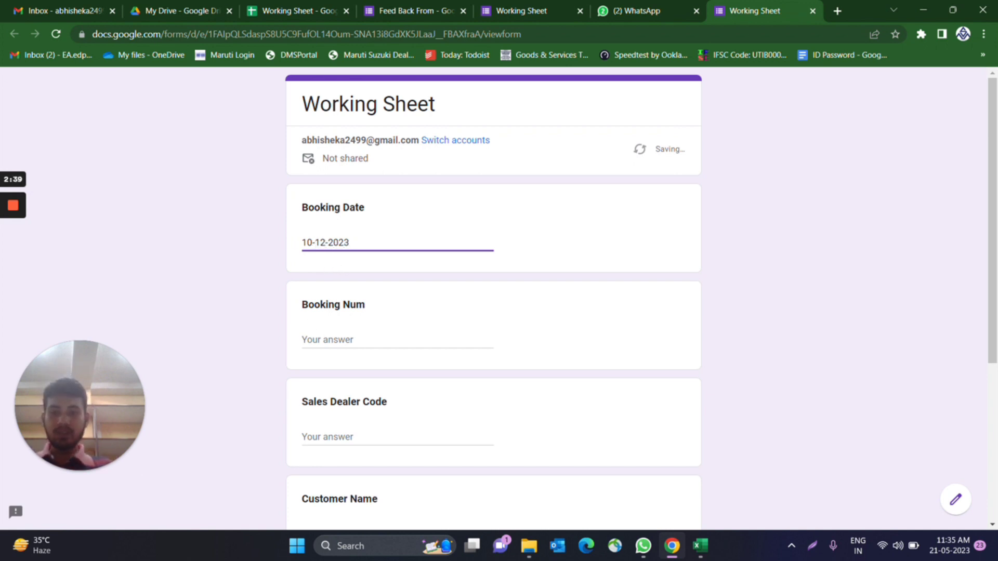
pyautogui.click(364, 340)
pyautogui.write('0234')
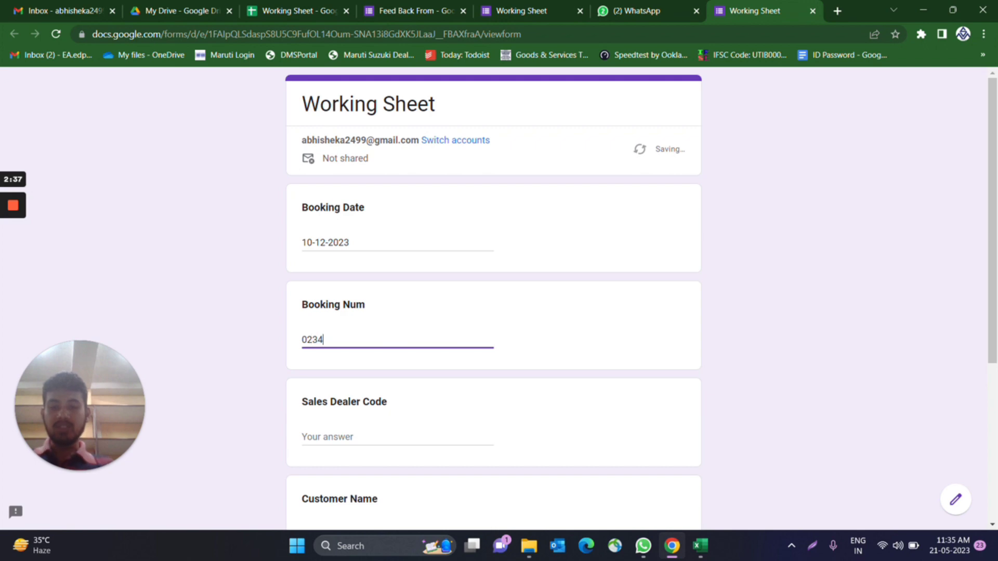
# - Enter dealer code 1234, the customer's name and model ignis, then submit
pyautogui.scroll(-1, 338, 357)
pyautogui.click(341, 363)
pyautogui.write('1234')
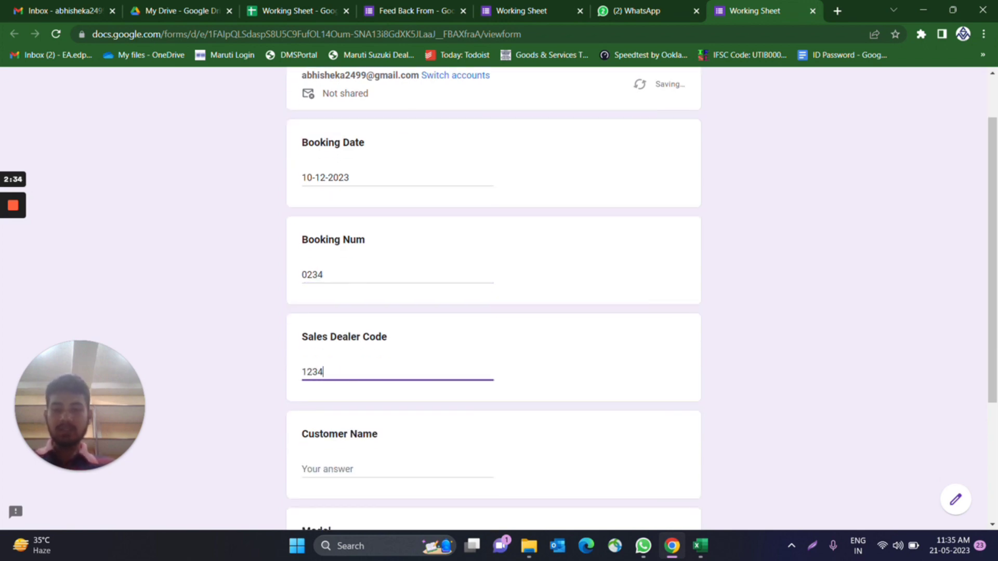
pyautogui.scroll(-2, 344, 384)
pyautogui.click(364, 340)
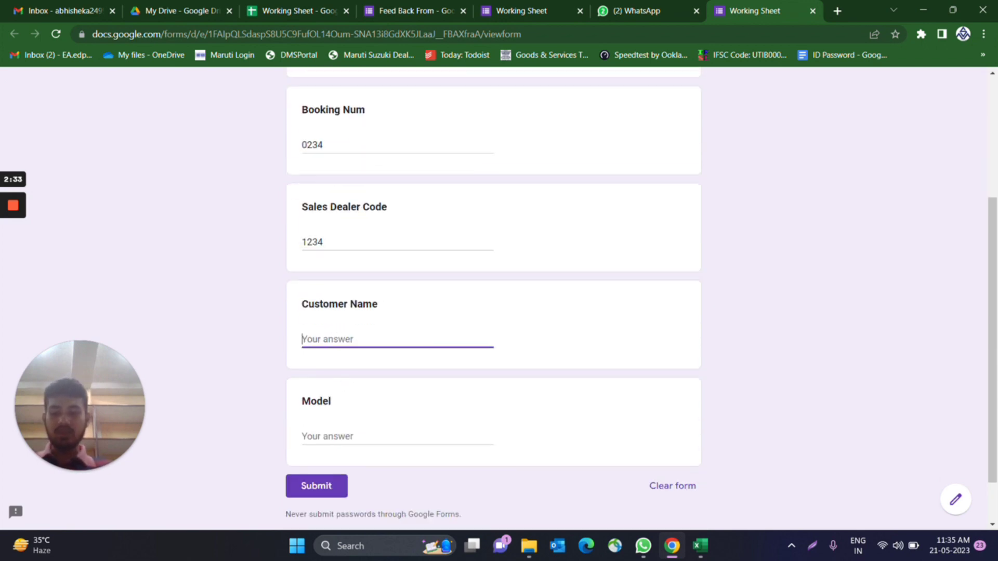
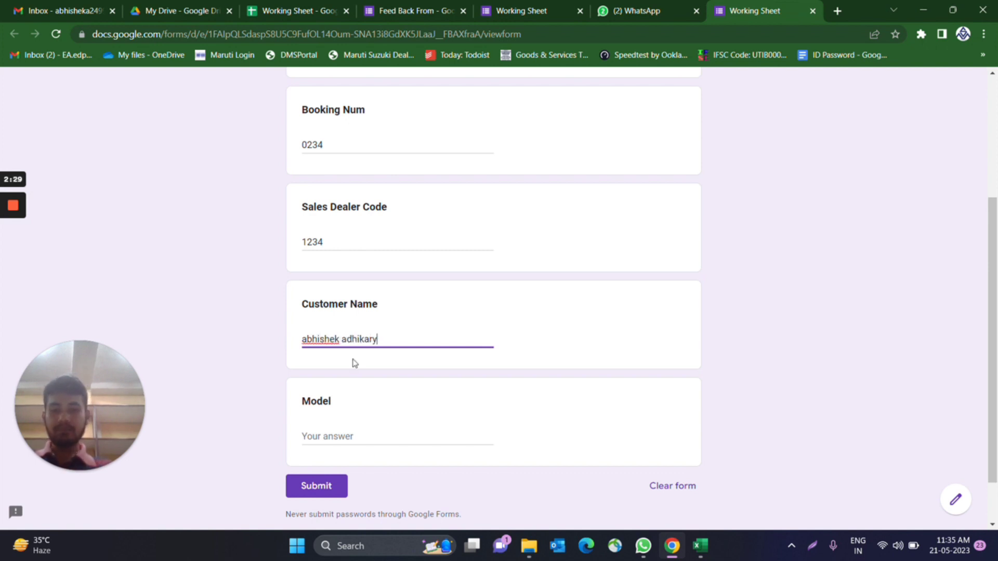
pyautogui.click(365, 445)
pyautogui.write('i')
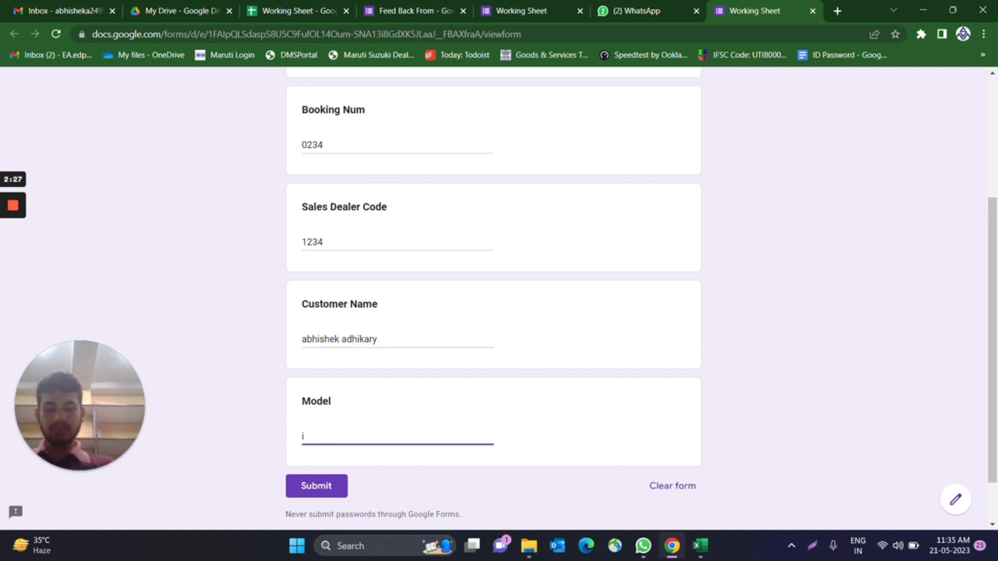
pyautogui.write('gnis')
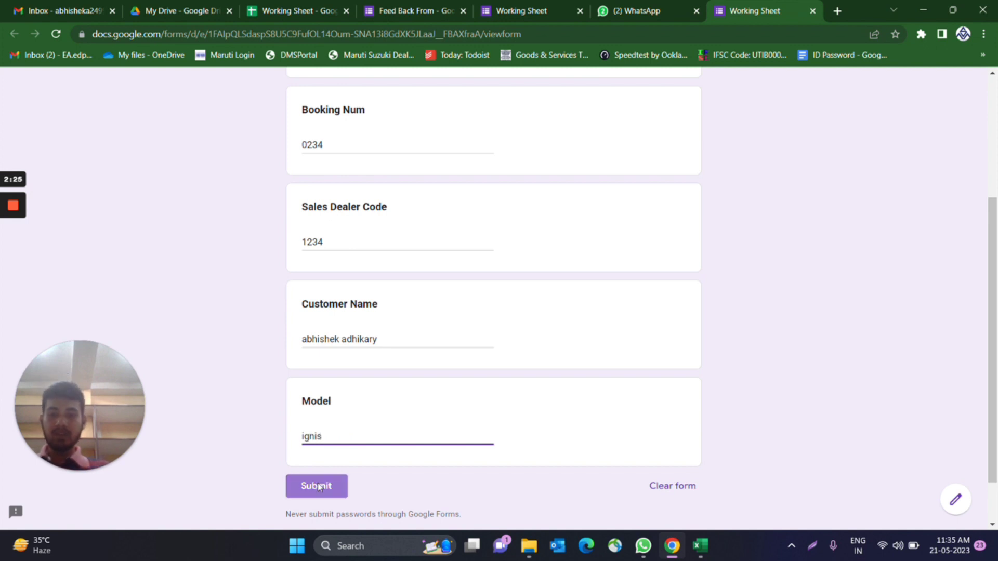
pyautogui.click(317, 484)
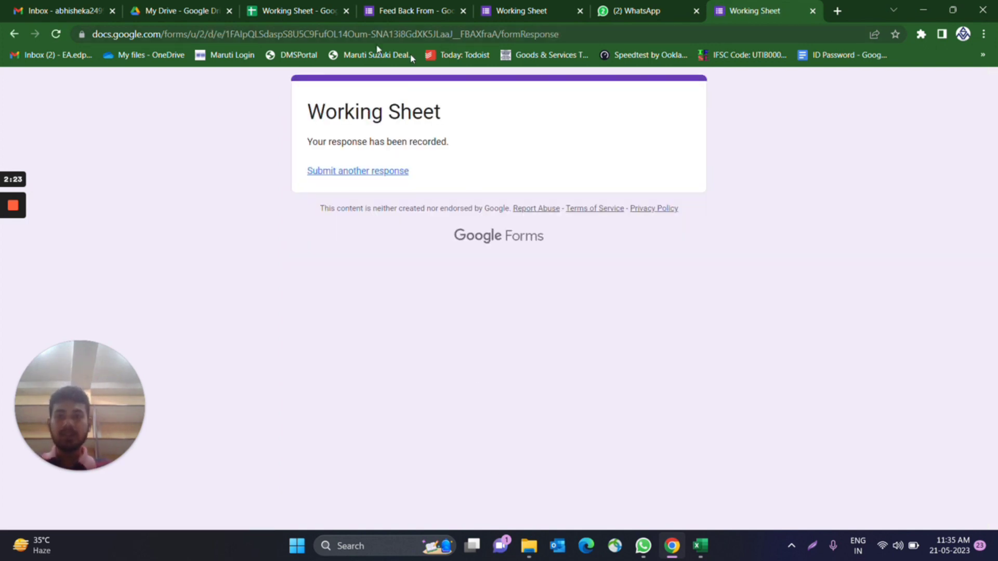
pyautogui.click(291, 10)
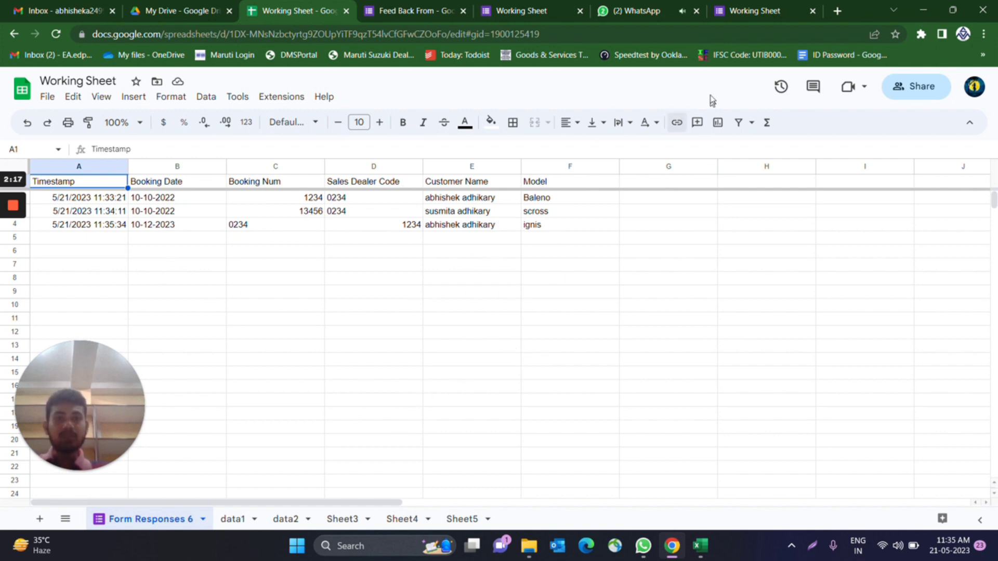
# - Confirm the 10-12-2023 'ignis' response landed in the sheet, then return to the Feed Back From editor
pyautogui.click(759, 15)
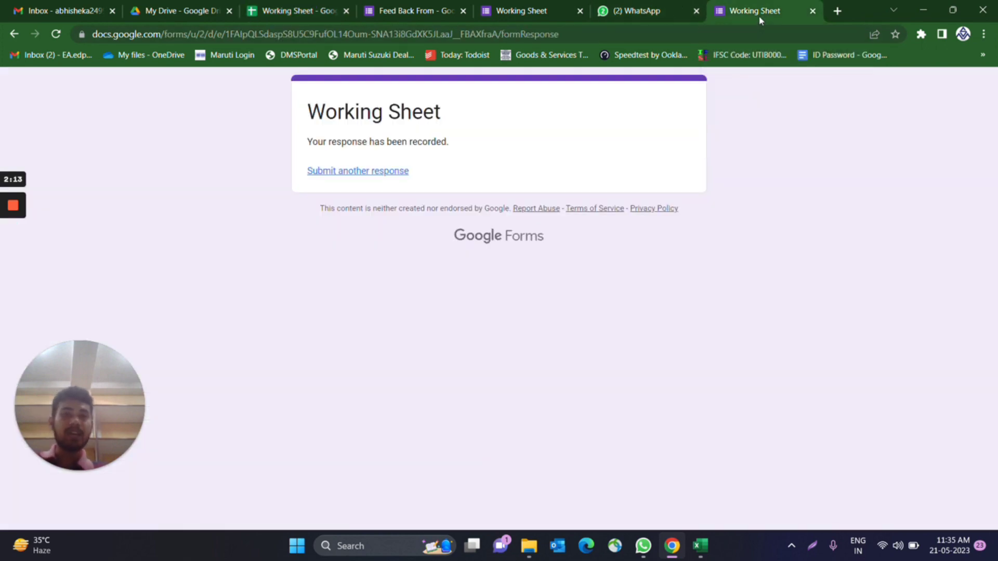
pyautogui.click(518, 16)
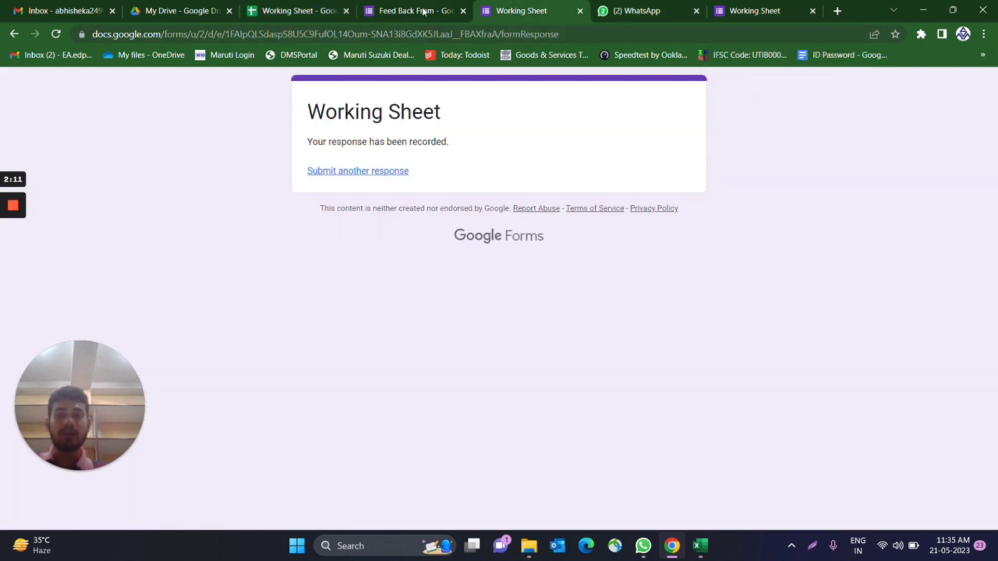
pyautogui.click(423, 11)
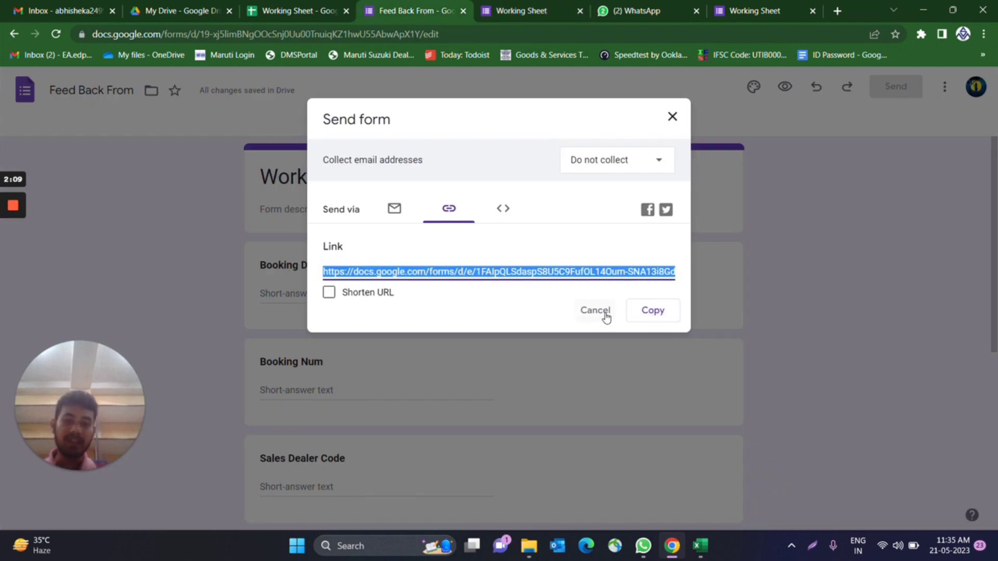
# - Close the Send form dialog and review the 3-response Summary, with Booking Date split 2 to 1
pyautogui.click(674, 121)
pyautogui.click(510, 127)
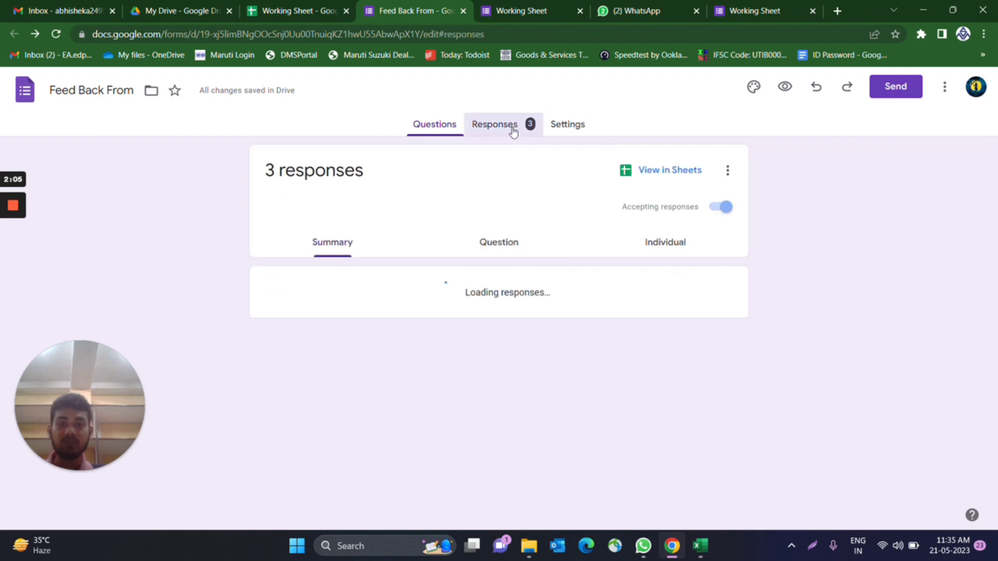
pyautogui.scroll(-2, 526, 327)
pyautogui.scroll(2, 525, 333)
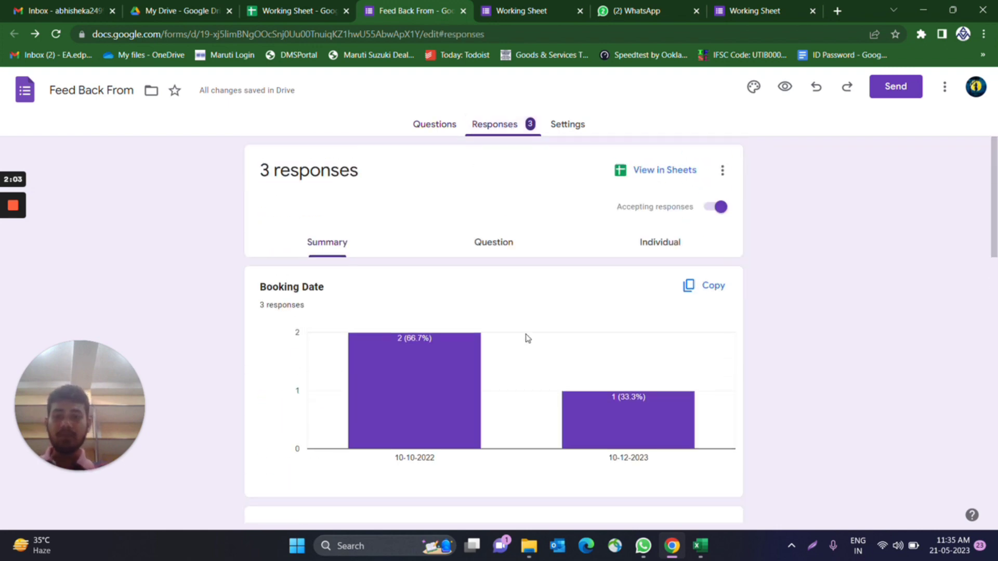
pyautogui.scroll(-9, 441, 367)
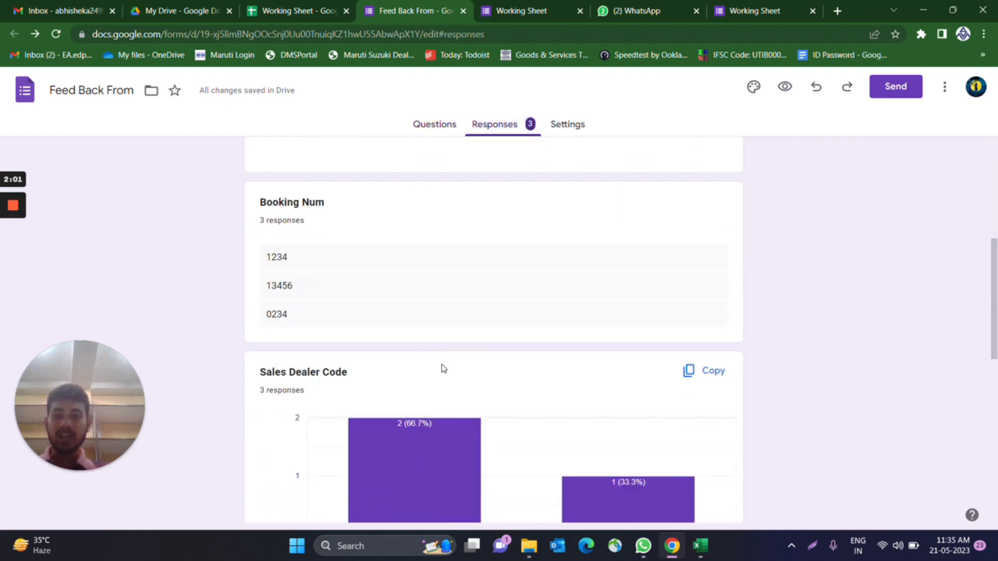
pyautogui.moveTo(444, 368)
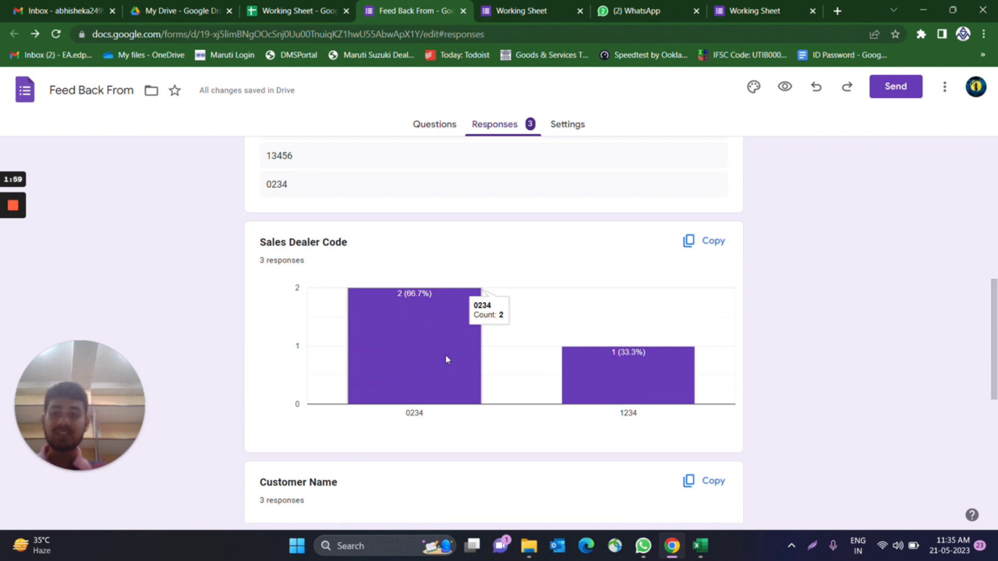
pyautogui.scroll(-5, 555, 436)
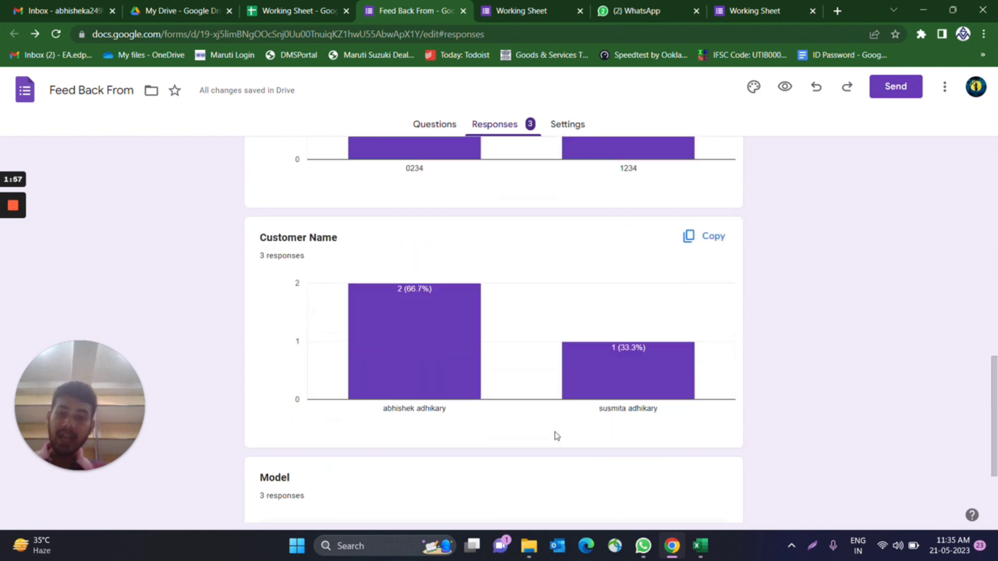
pyautogui.scroll(1, 555, 436)
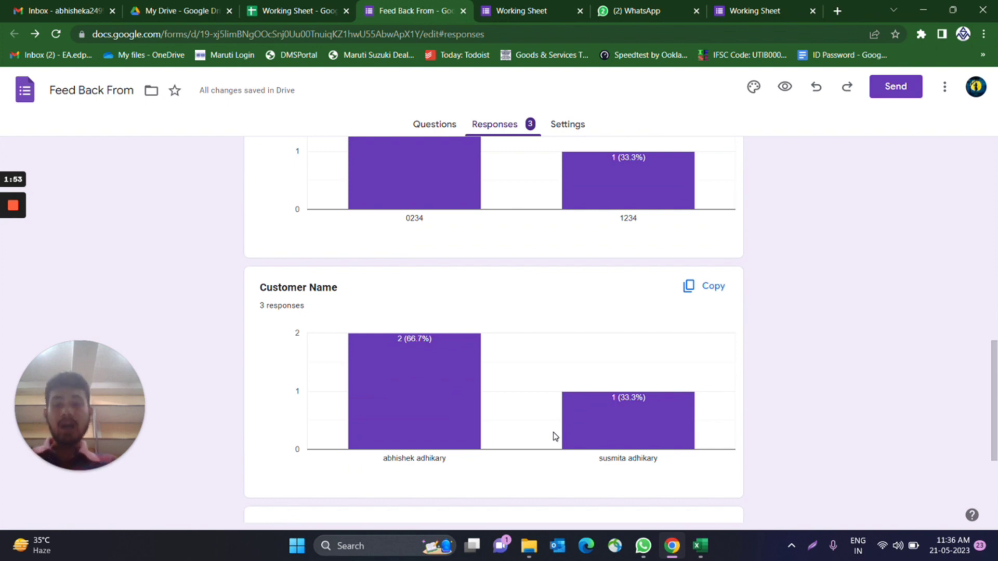
pyautogui.scroll(-4, 547, 437)
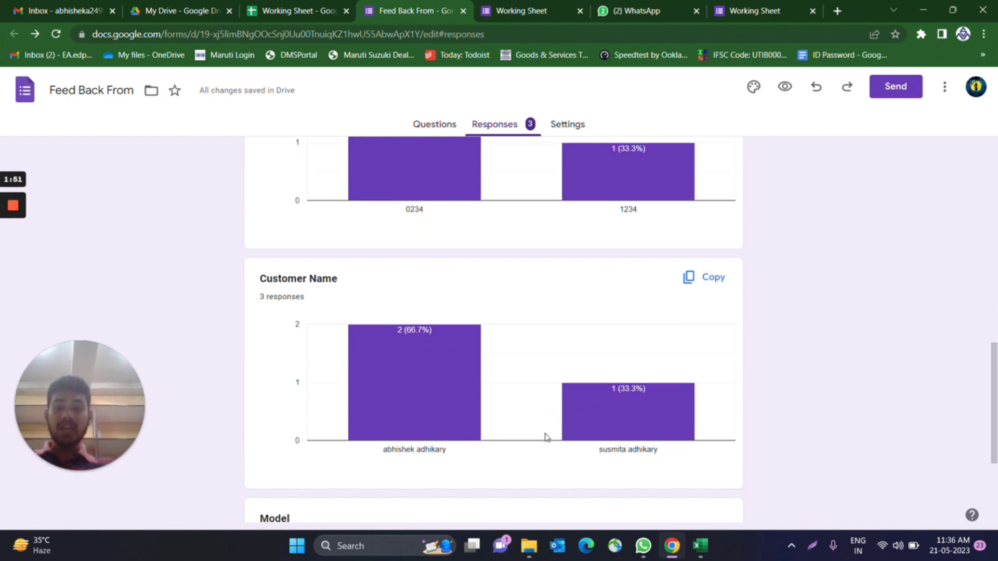
pyautogui.scroll(15, 547, 437)
pyautogui.scroll(2, 546, 438)
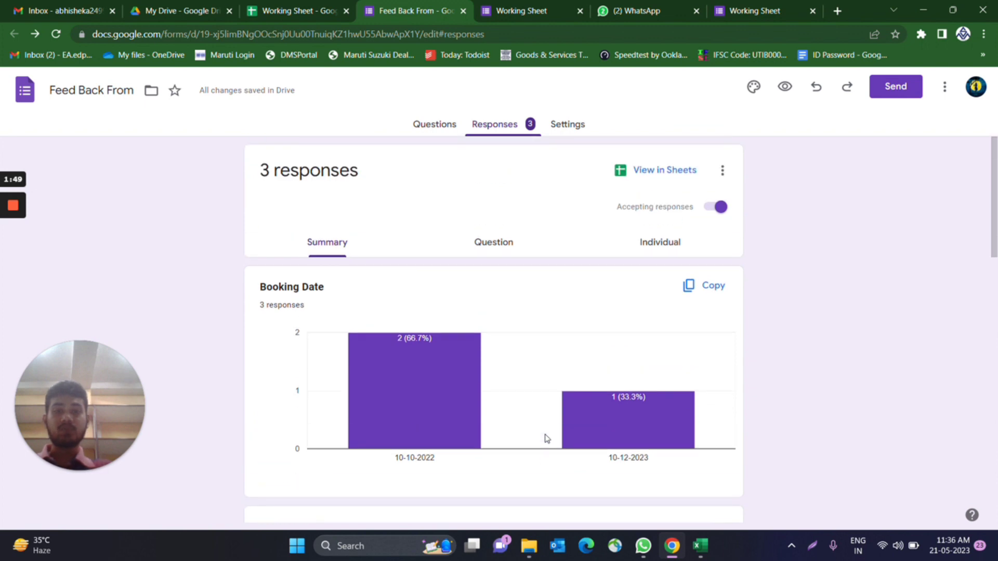